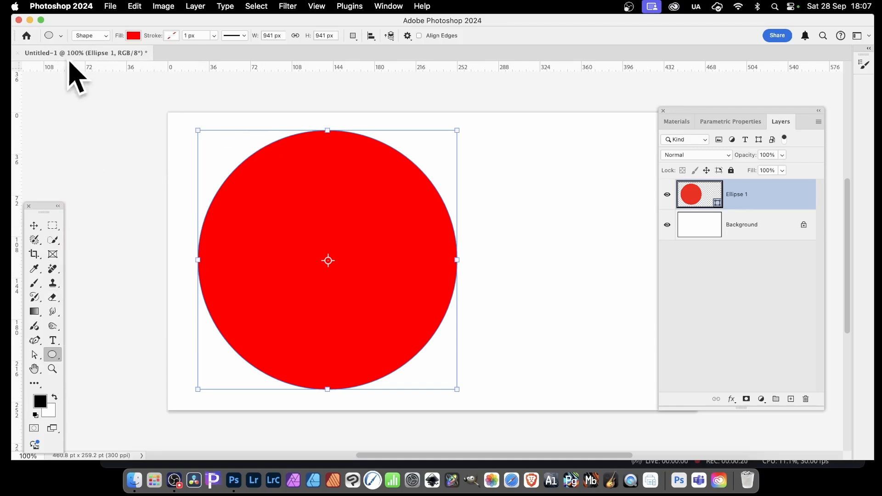
click(90, 36)
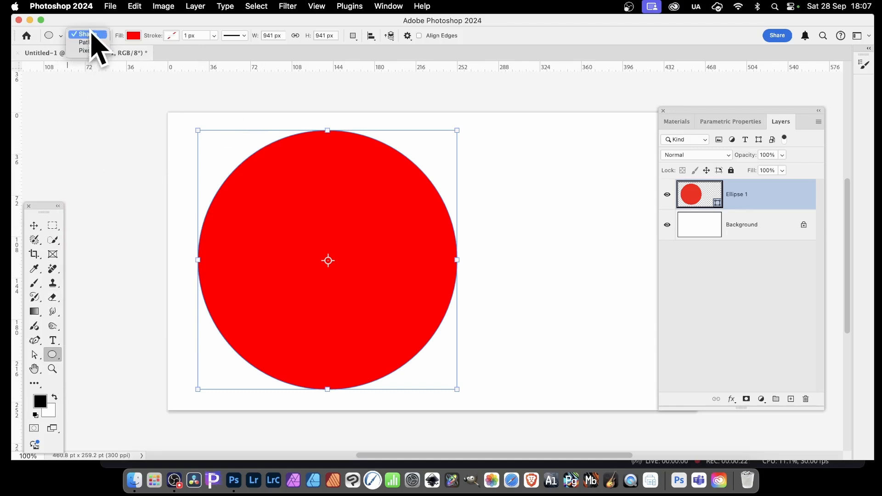
click(94, 34)
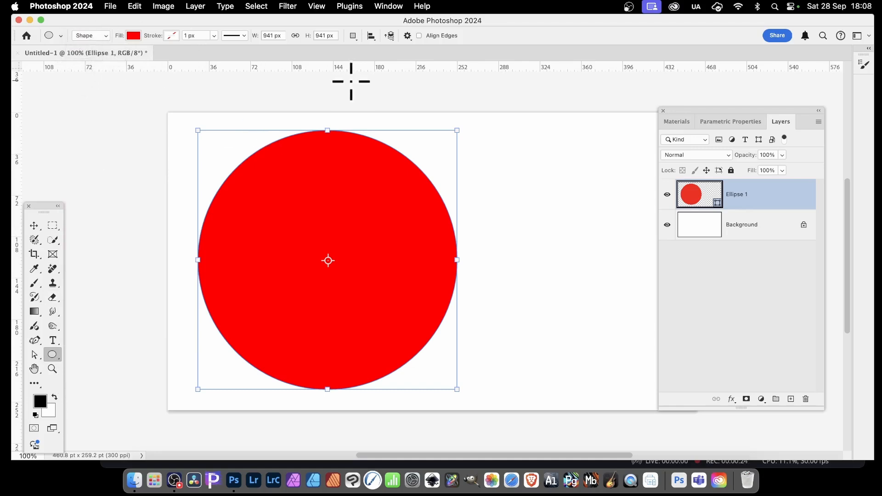
click(264, 6)
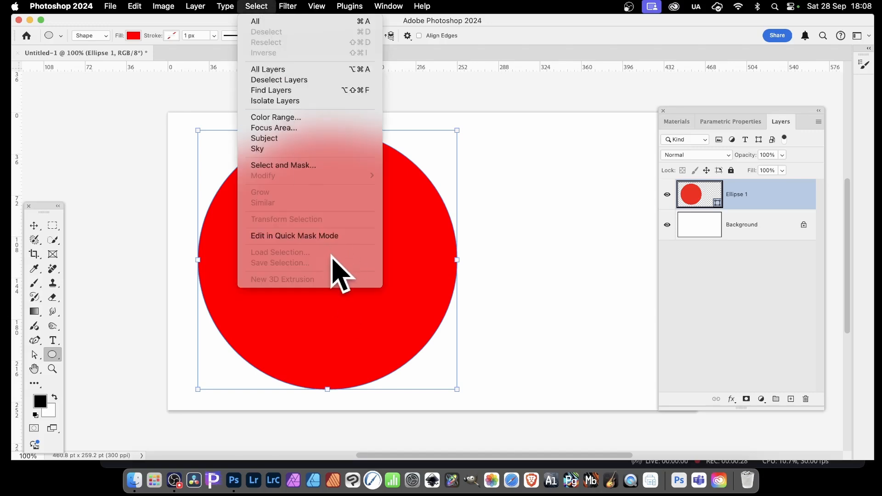
click(616, 299)
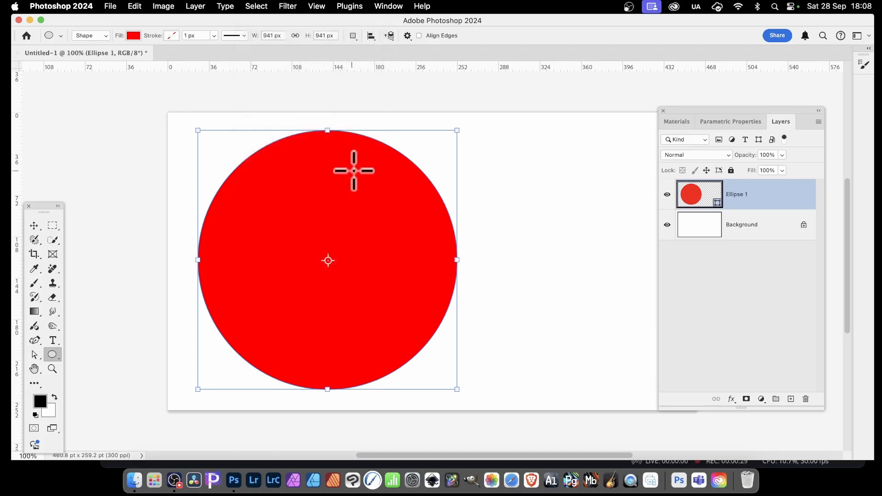
Step: Make a new anti-aliased selection from the red circle's path with a feather radius of 0 pixels
right_click(330, 164)
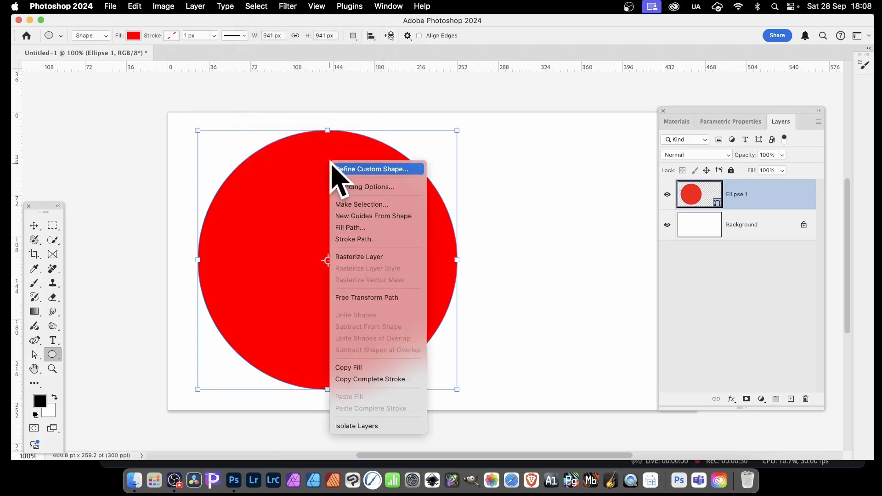
click(361, 205)
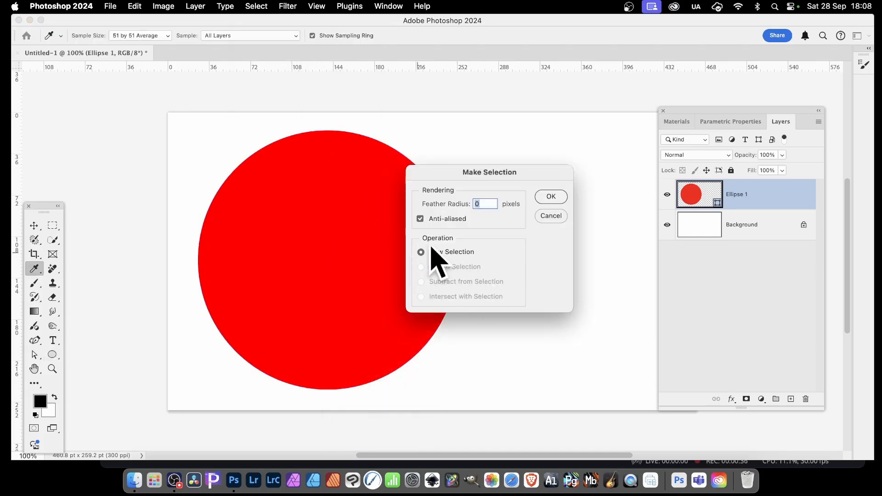
click(557, 197)
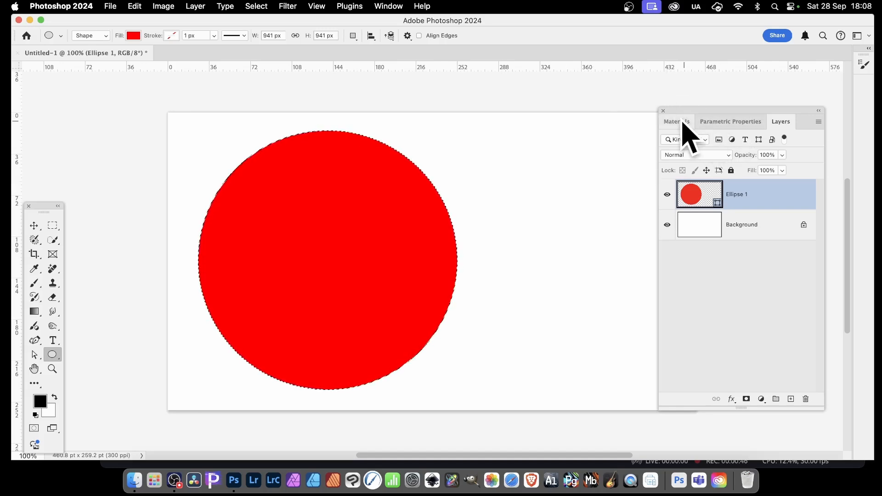
Step: Apply the Circles Ceramic Tiles Substance material to the selected circle
click(389, 7)
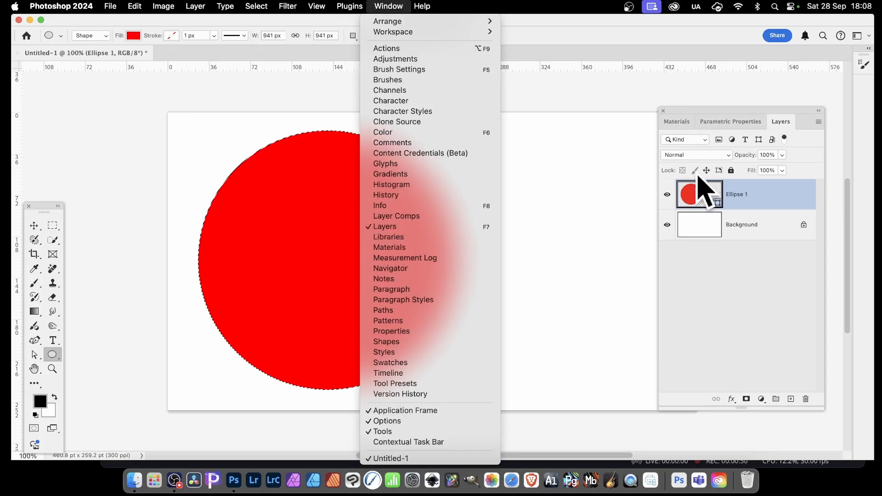
click(666, 135)
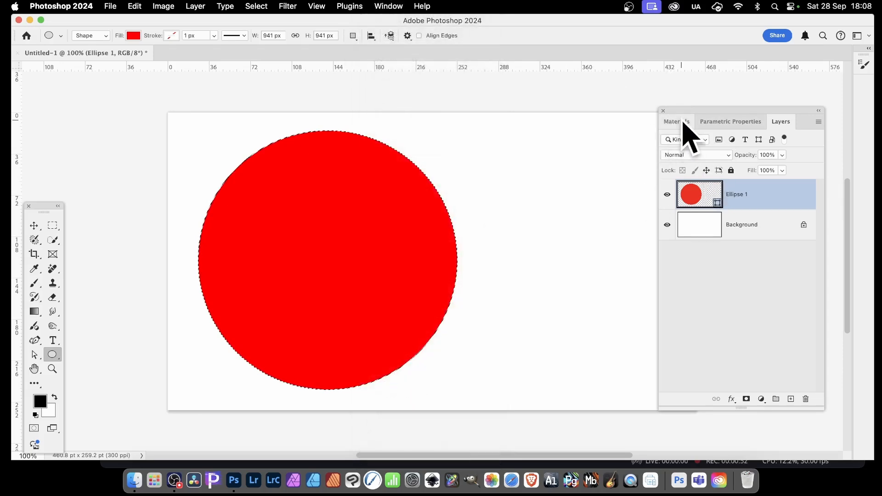
click(683, 123)
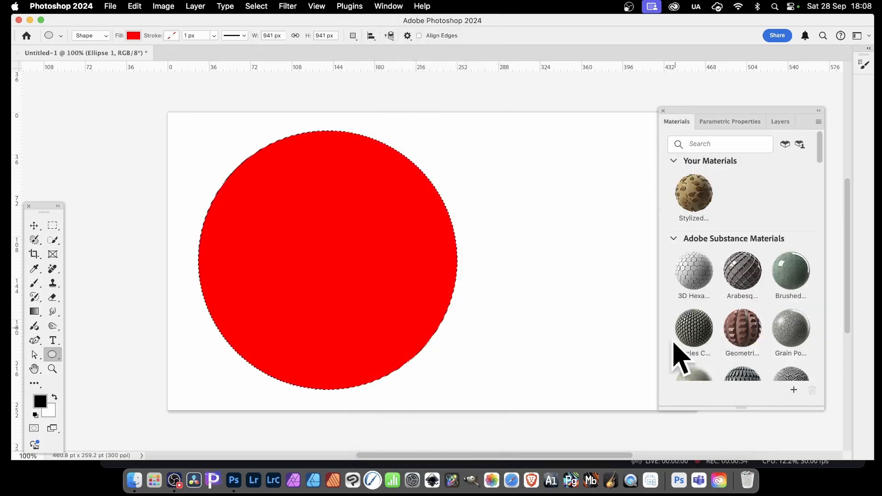
click(697, 326)
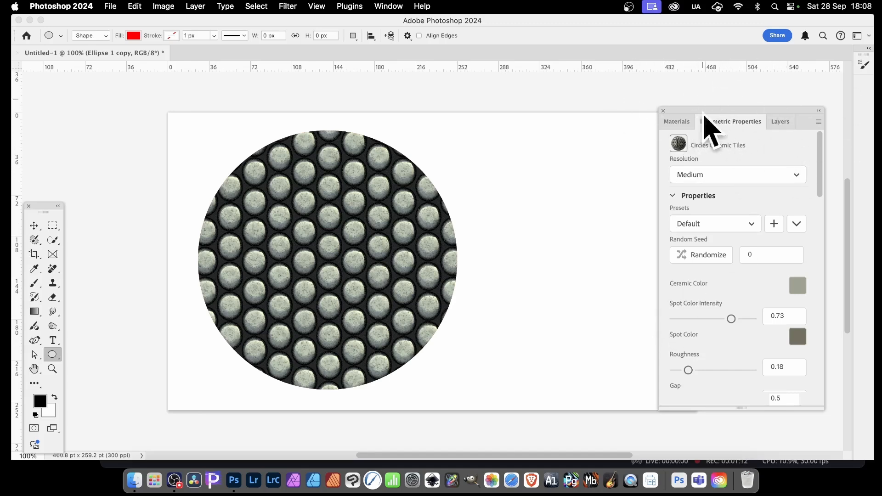
Step: Set the tile material's Spot Color Intensity to 0.53, Roughness to 0.51 and Gap to 0.22
click(724, 223)
click(728, 303)
mouse_move(729, 319)
mouse_down()
mouse_move(691, 318)
mouse_move(740, 316)
mouse_move(716, 318)
mouse_up()
scroll(703, 354, down, 1)
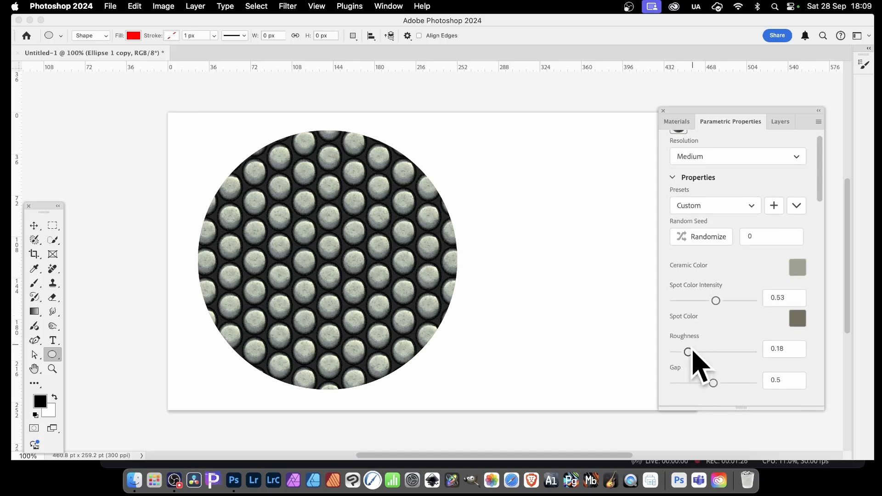
drag(689, 351, 715, 351)
scroll(714, 367, down, 3)
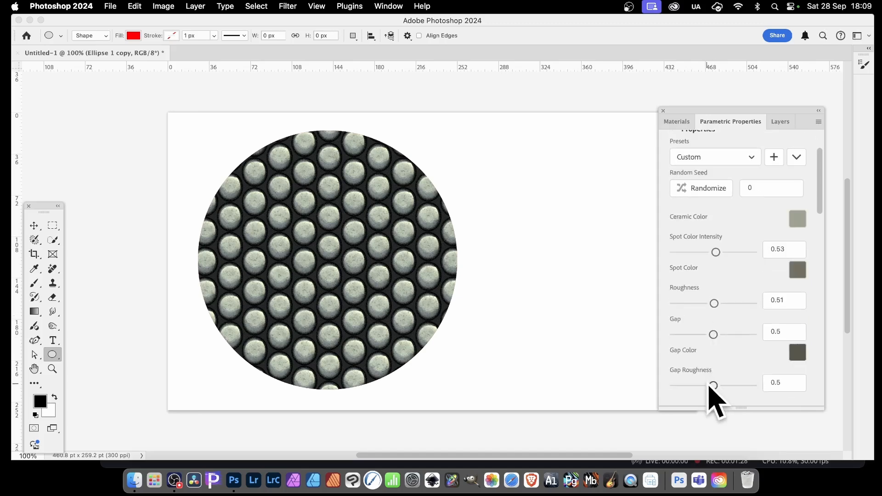
drag(713, 335, 691, 335)
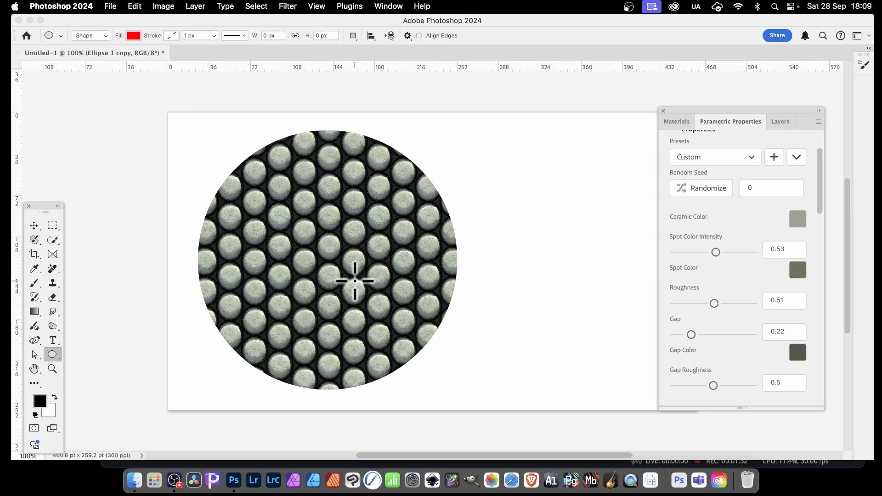
Step: Set the tile material's Pattern Amount to 4
scroll(719, 367, down, 4)
scroll(724, 376, down, 4)
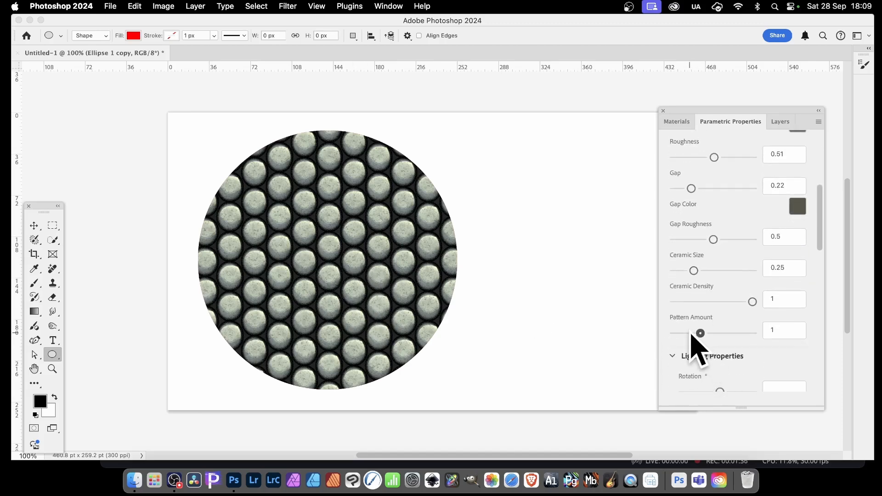
drag(700, 333, 752, 333)
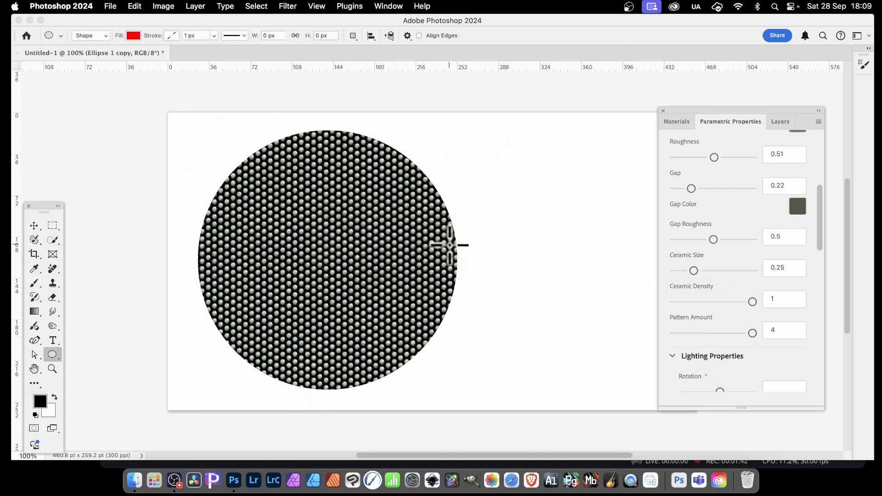
Step: Try a lighting Height of 29.4 on the material and return it to 0
scroll(803, 299, down, 3)
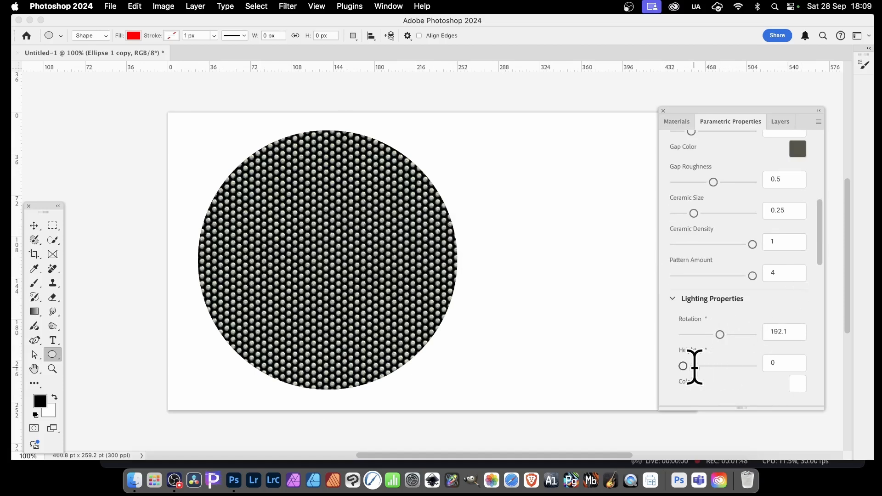
drag(702, 366, 705, 366)
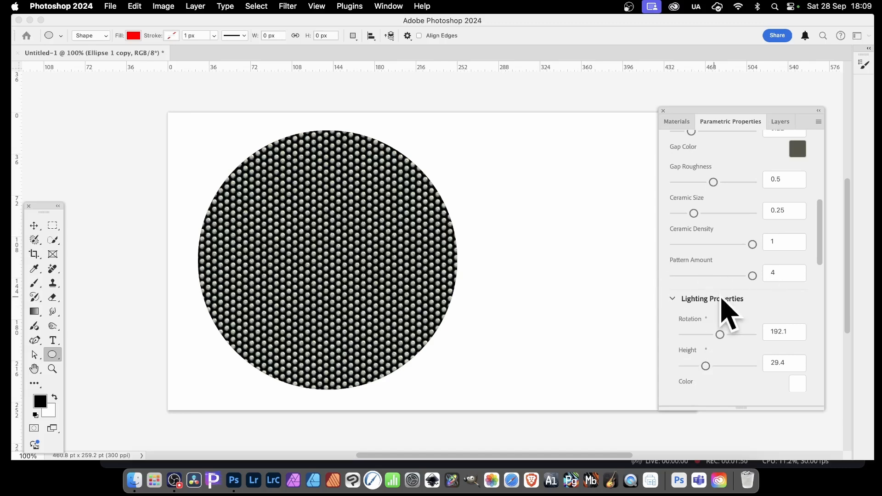
drag(699, 369, 679, 372)
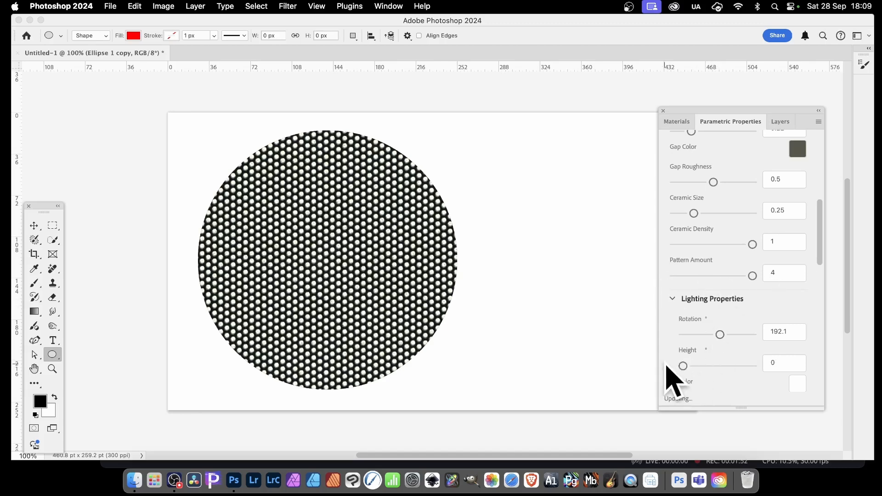
Step: Change the material's lighting color to red
scroll(744, 319, down, 5)
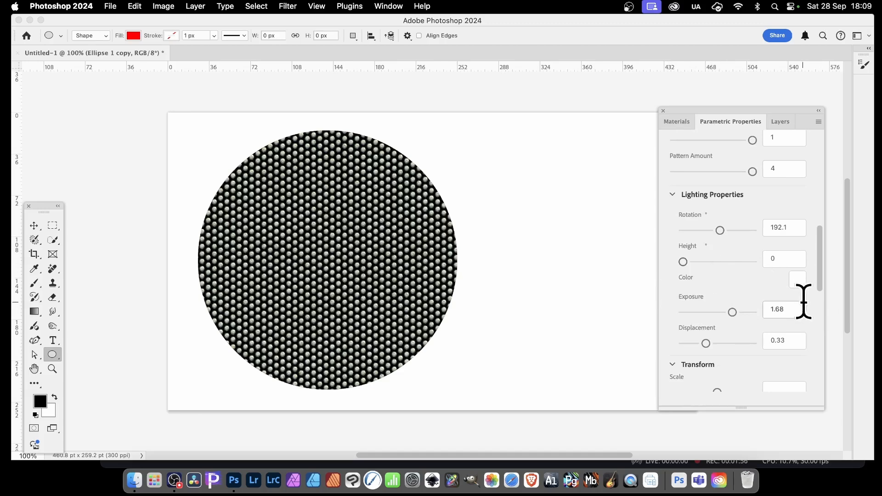
click(797, 279)
drag(464, 184, 487, 183)
click(614, 174)
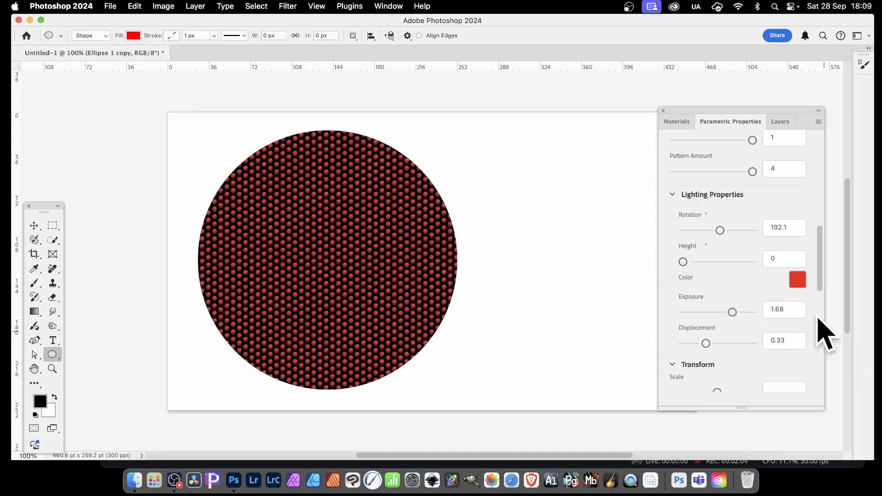
Step: Set the material's lighting color back to white (ffffff)
click(797, 279)
drag(393, 189, 345, 173)
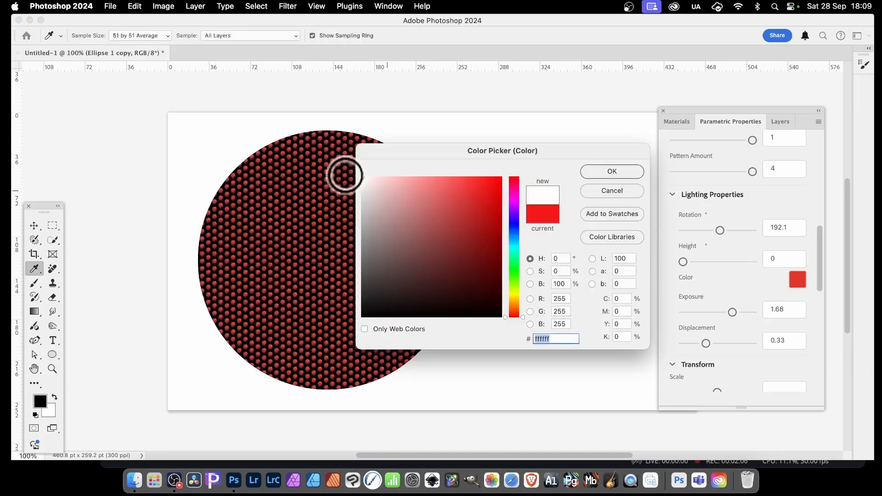
click(618, 171)
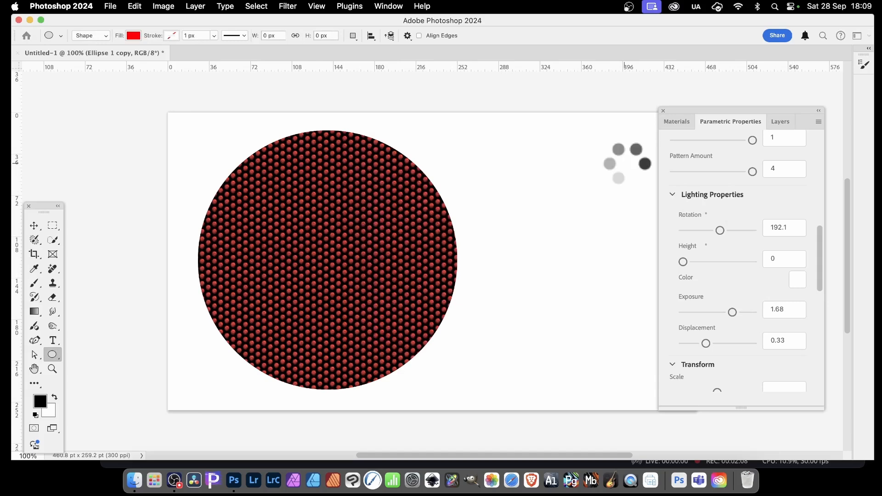
Step: Try a material Scale of -0.49, settling on 0.63 in the Transform properties
scroll(806, 262, down, 4)
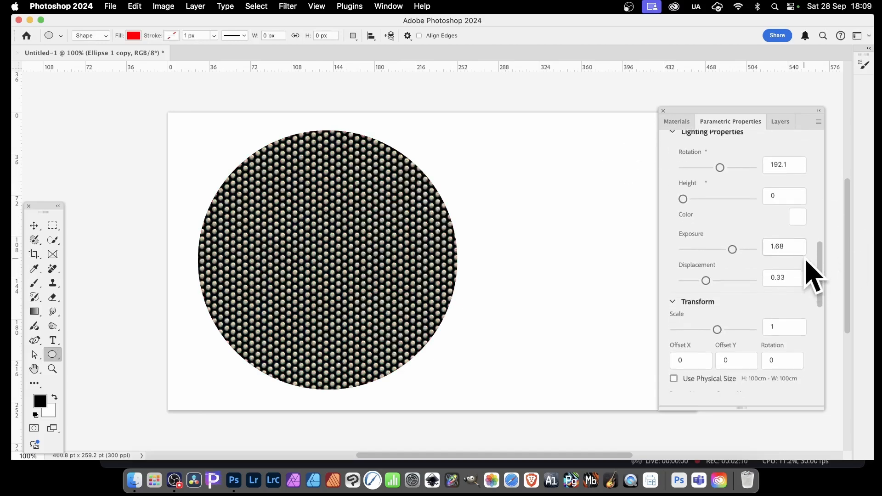
scroll(767, 296, down, 2)
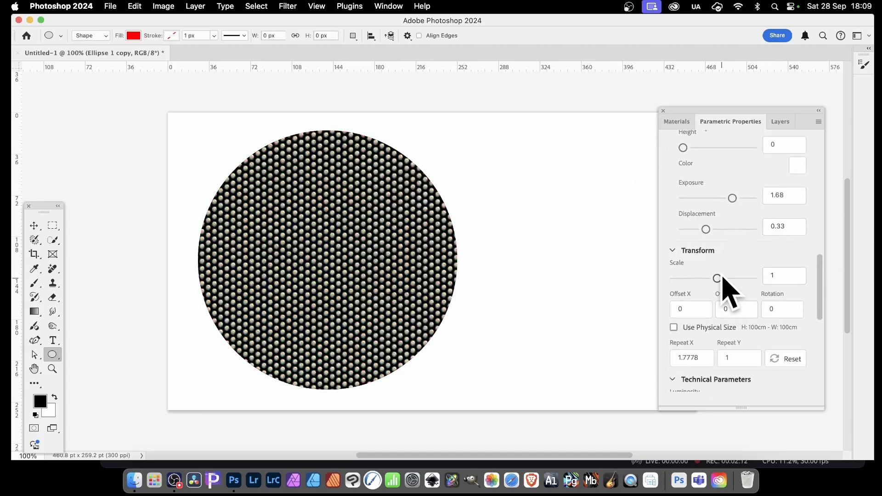
mouse_move(722, 278)
mouse_down()
mouse_move(735, 266)
mouse_move(711, 278)
mouse_up()
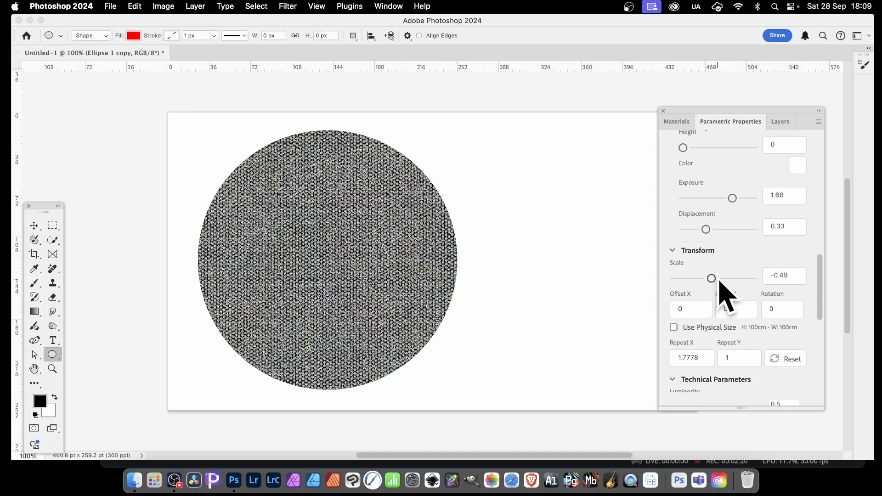
drag(716, 279, 720, 279)
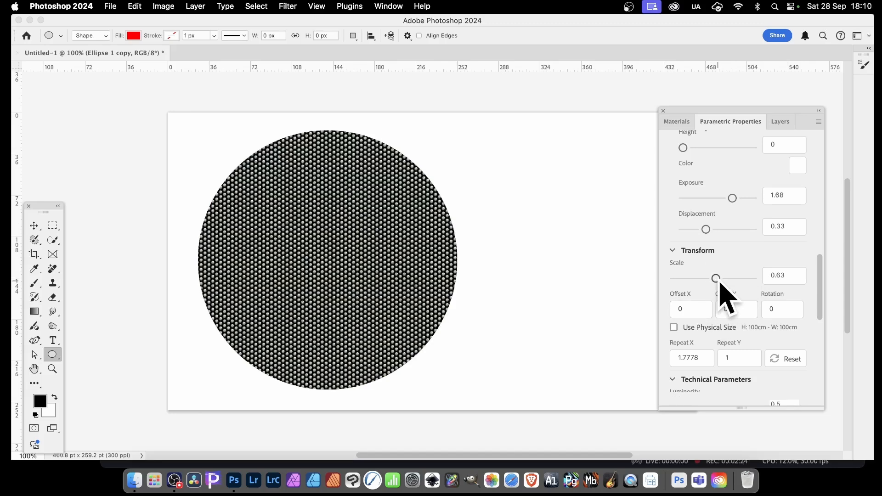
Step: Set the material's Hue Shift to 0.48 and look through the remaining Technical Parameters
scroll(718, 285, down, 5)
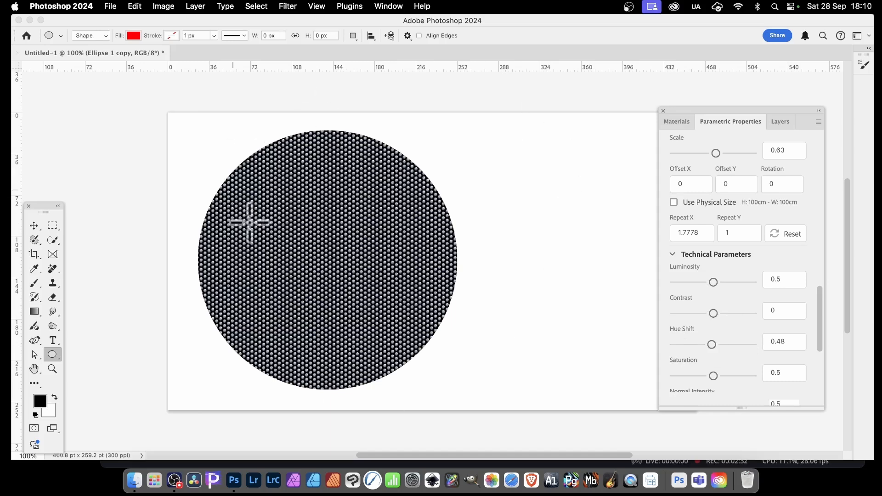
scroll(720, 283, down, 3)
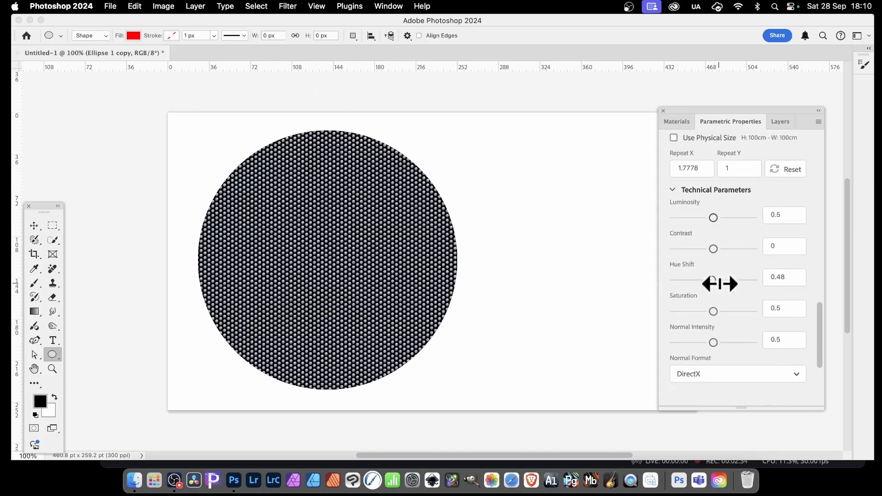
scroll(719, 283, down, 2)
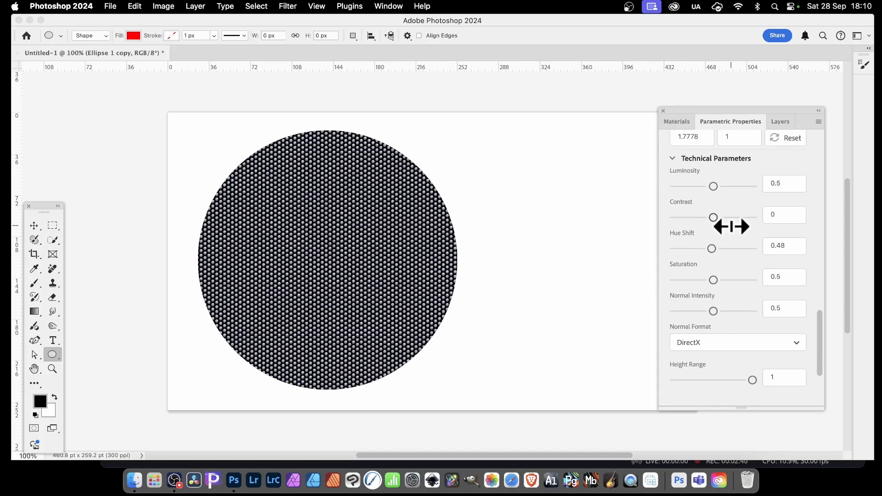
Step: Select the Ellipse 1 copy and Ellipse 1 layers together and convert them to one smart object
click(784, 123)
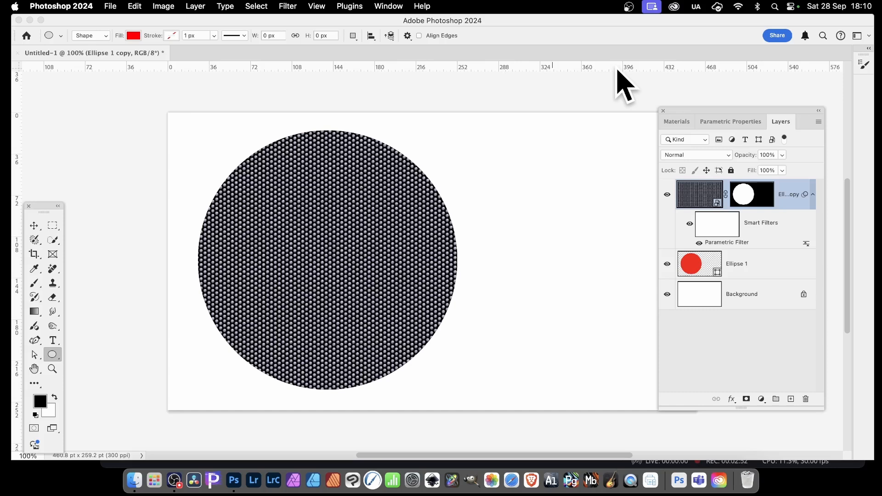
shift+click(747, 272)
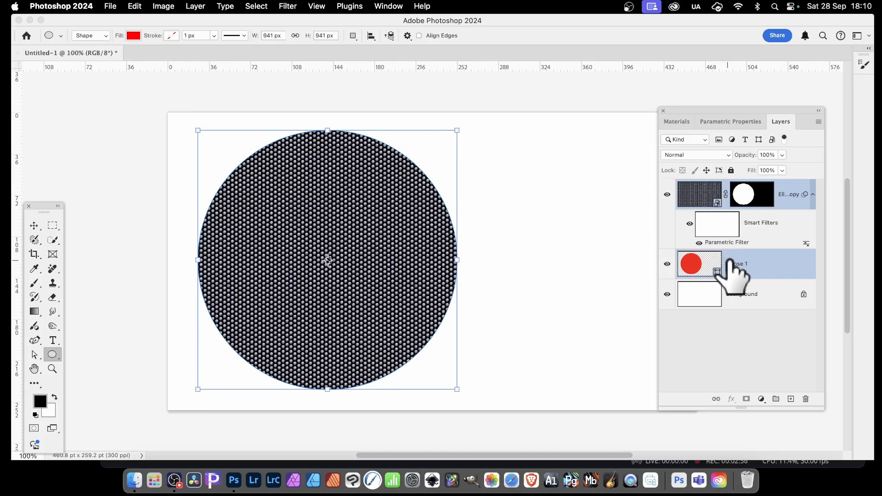
click(200, 5)
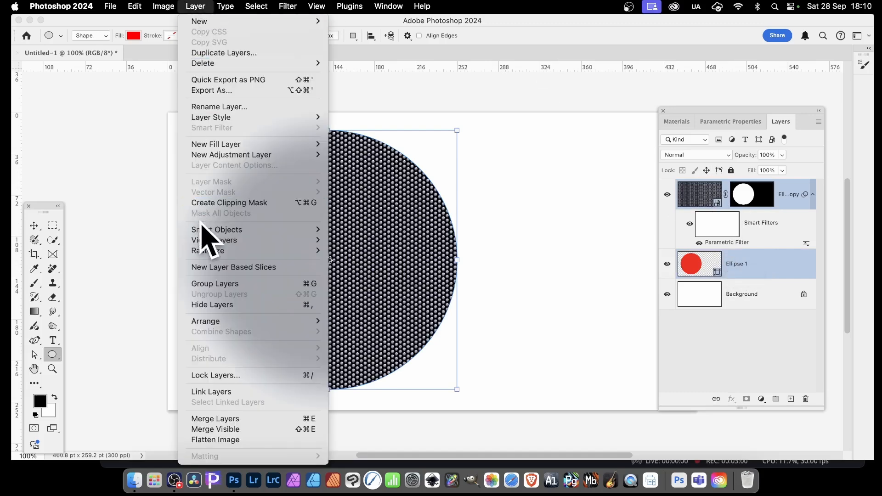
mouse_move(198, 230)
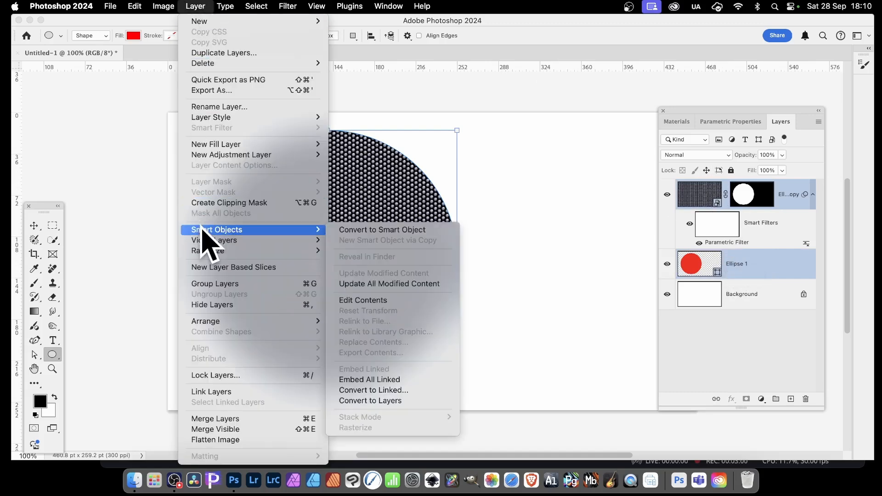
click(389, 241)
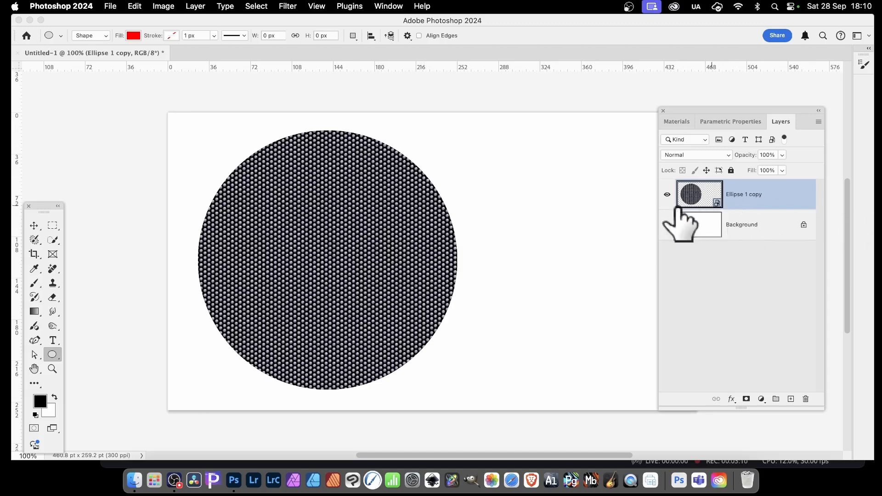
Step: Try out an overlapping duplicate of the textured circle, delete it, and reposition the remaining circle fully inside the canvas
click(34, 225)
drag(256, 191, 377, 351)
shift+click(433, 272)
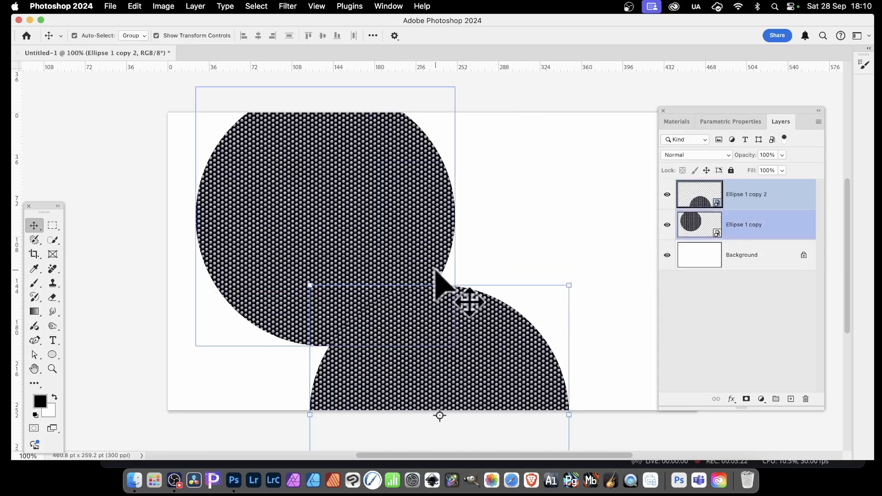
key(Delete)
drag(383, 221, 418, 265)
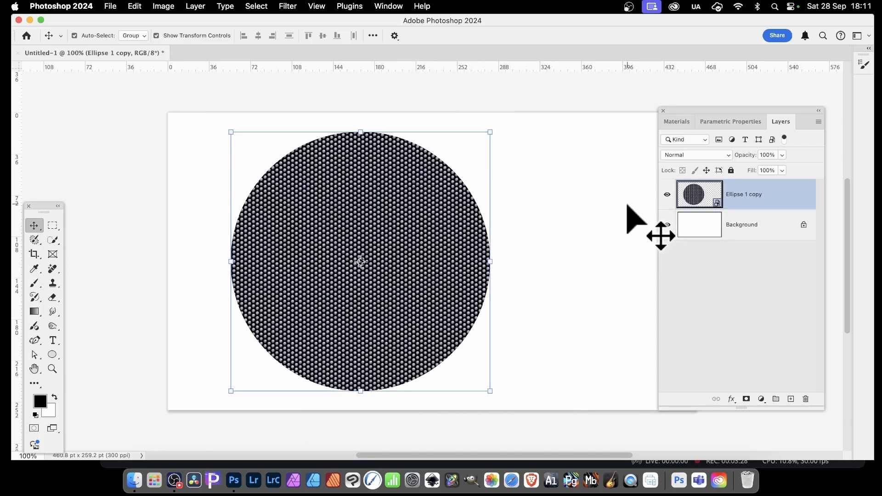
Step: Open the contents of the Ellipse 1 copy smart object and set its Parametric Filter's Spot Color Intensity to 0.62
double_click(717, 203)
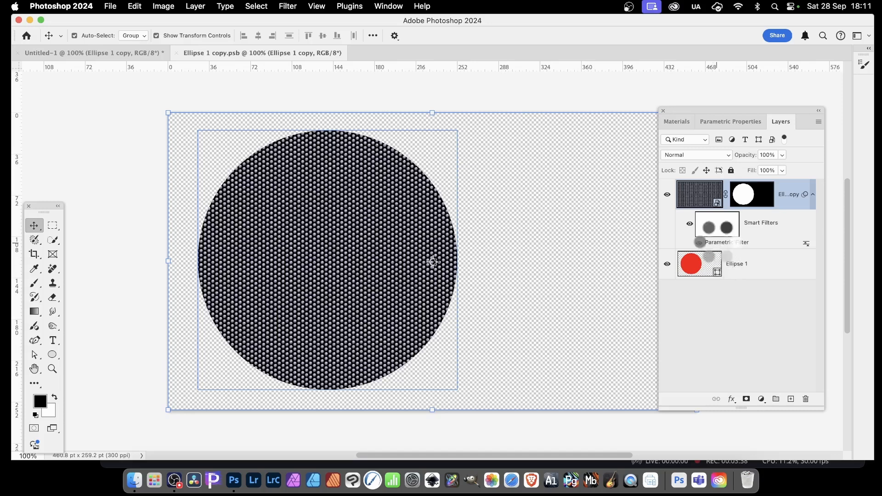
double_click(711, 243)
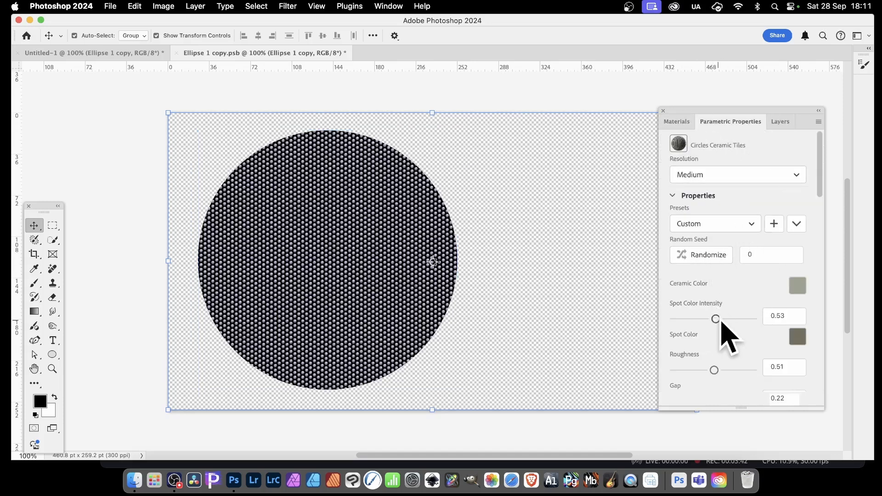
scroll(734, 358, down, 2)
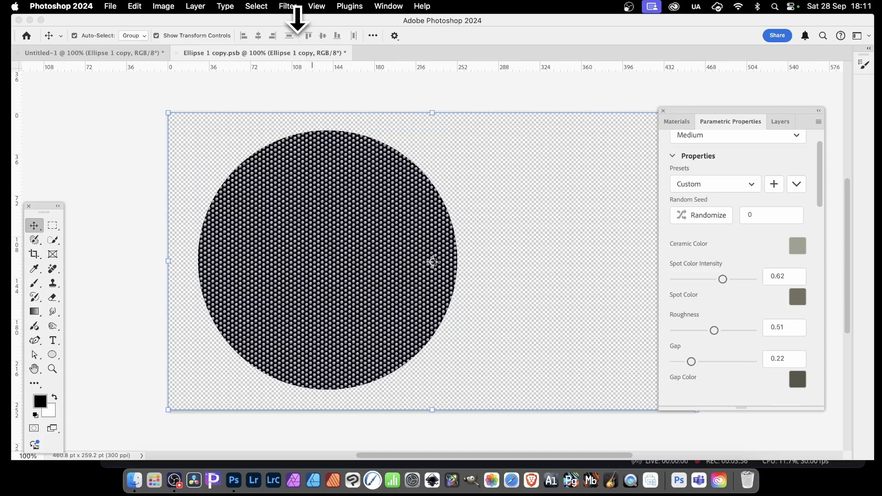
Step: Try a Wave distortion on the material with 1 generator, maximum wavelength 202, amplitude 290 to 537 and Wrap Around
click(286, 6)
mouse_move(305, 159)
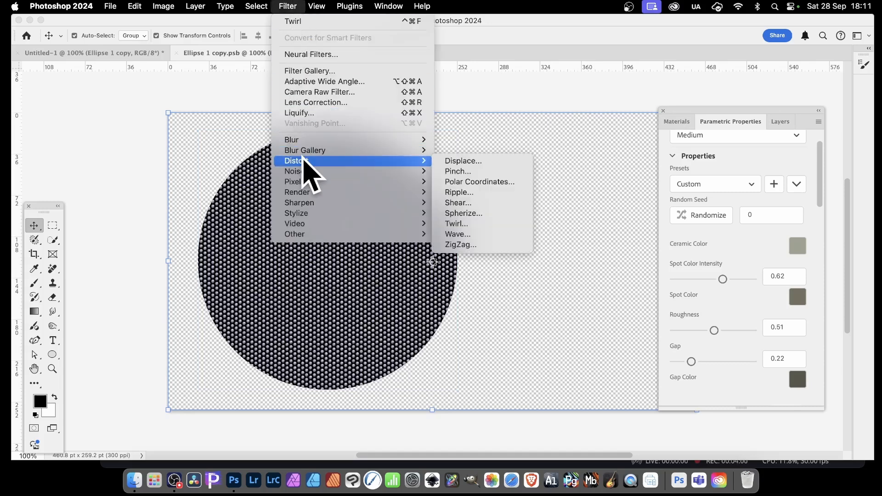
click(466, 235)
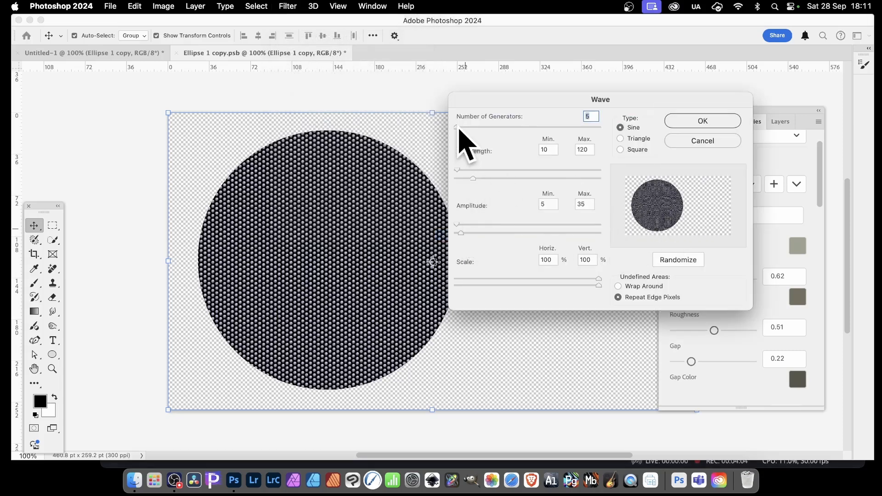
drag(458, 128, 453, 128)
drag(479, 180, 485, 180)
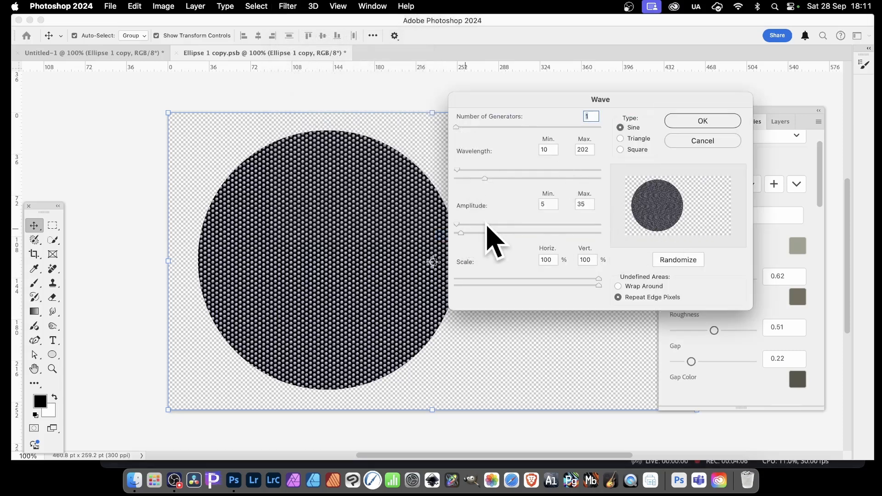
drag(486, 225, 535, 232)
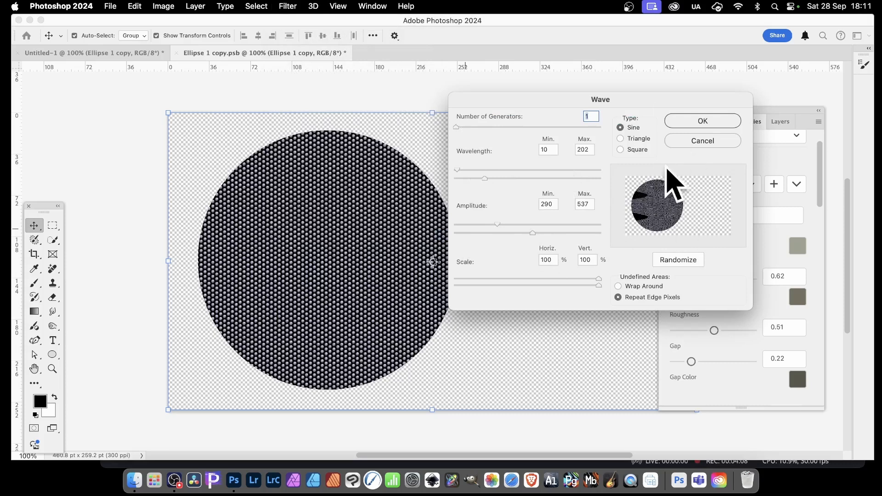
click(618, 287)
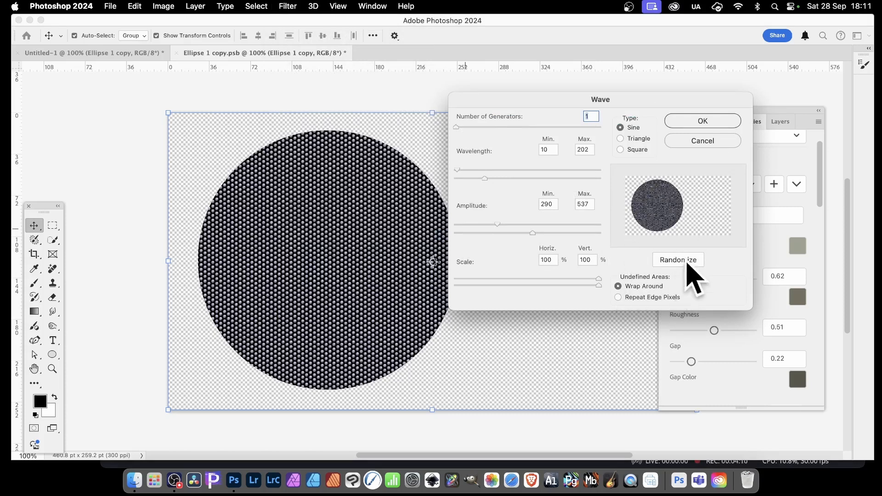
click(705, 120)
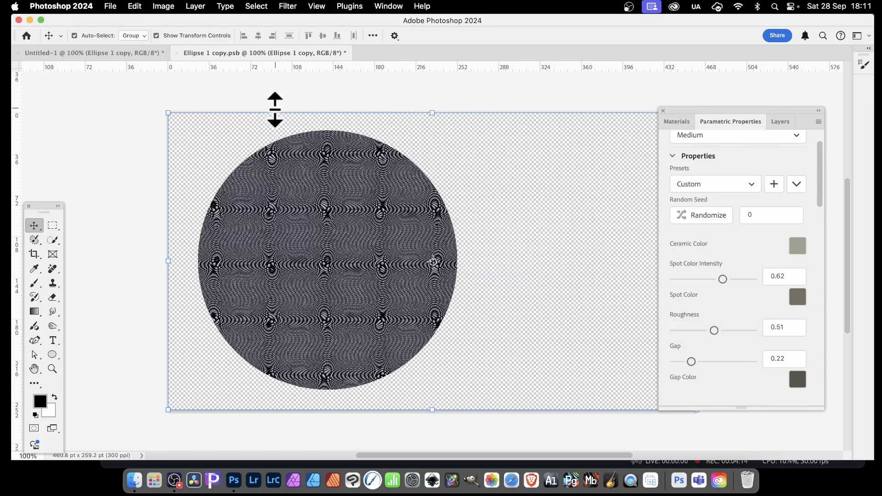
key(super+z)
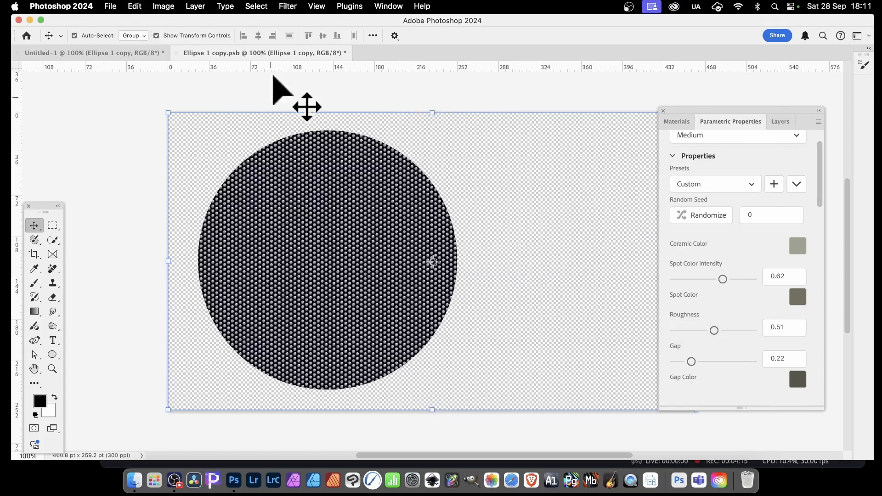
Step: Apply a Twirl distortion with an angle of 205° to the material layer
click(288, 5)
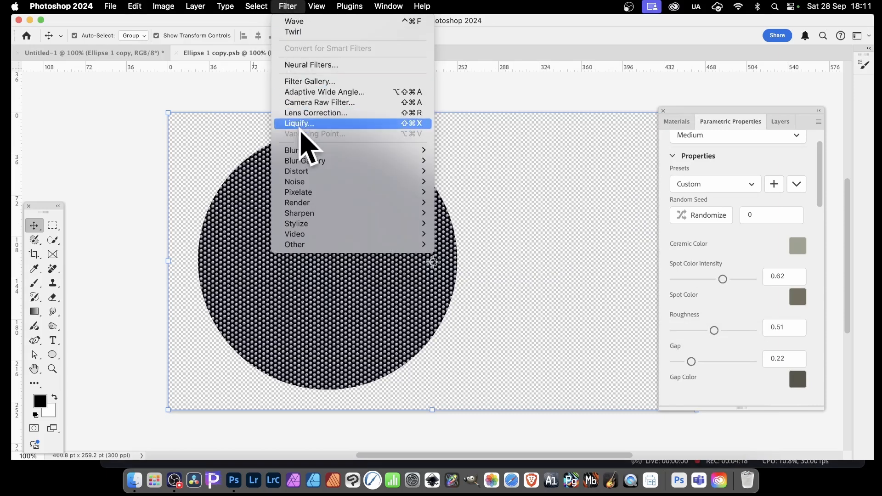
mouse_move(309, 169)
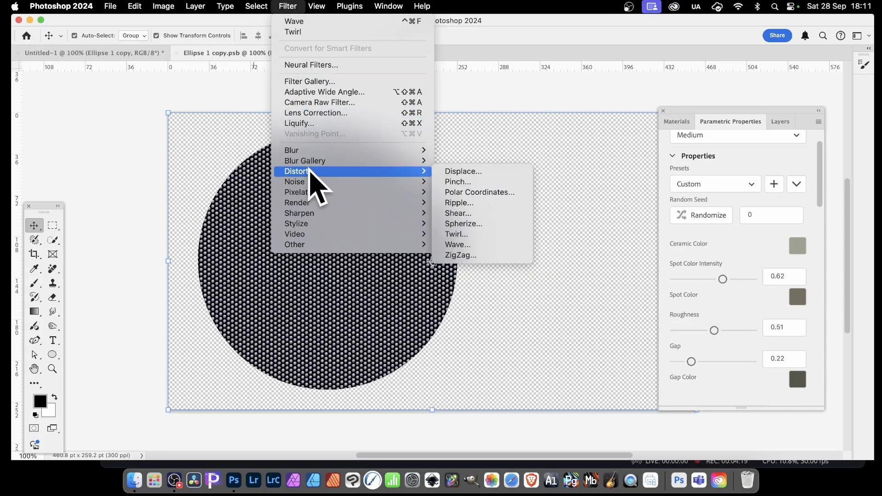
click(488, 234)
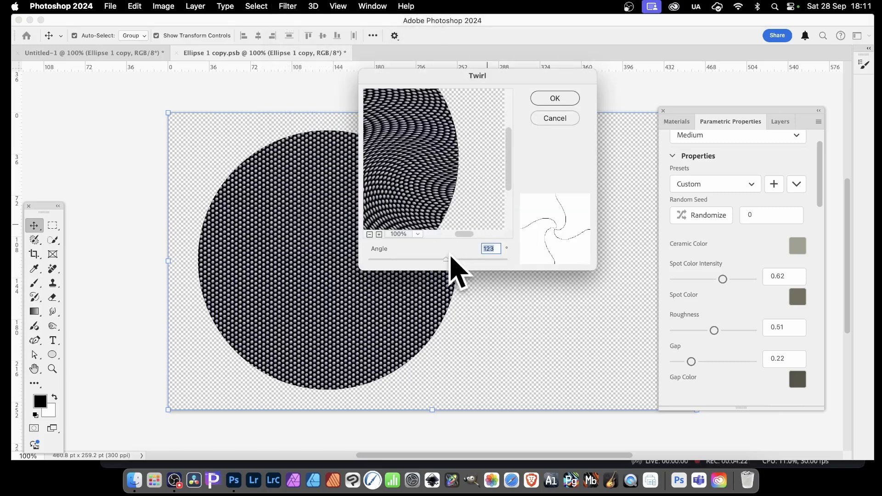
drag(446, 259, 451, 259)
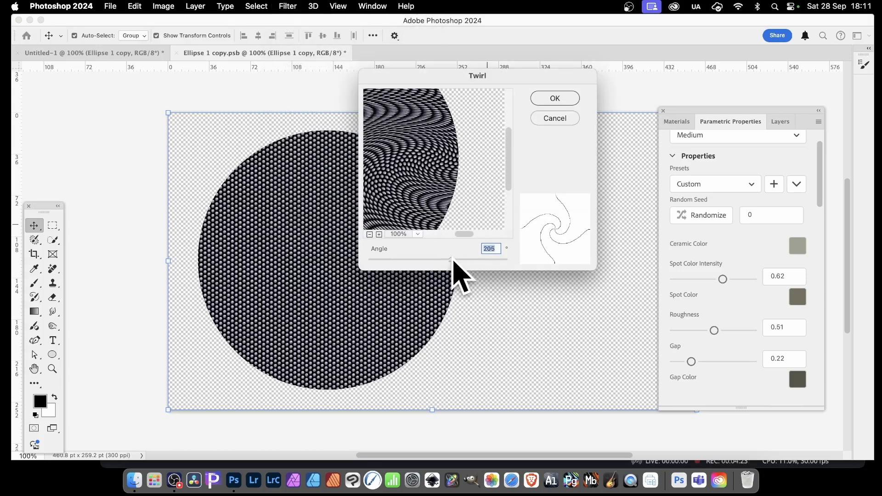
click(547, 99)
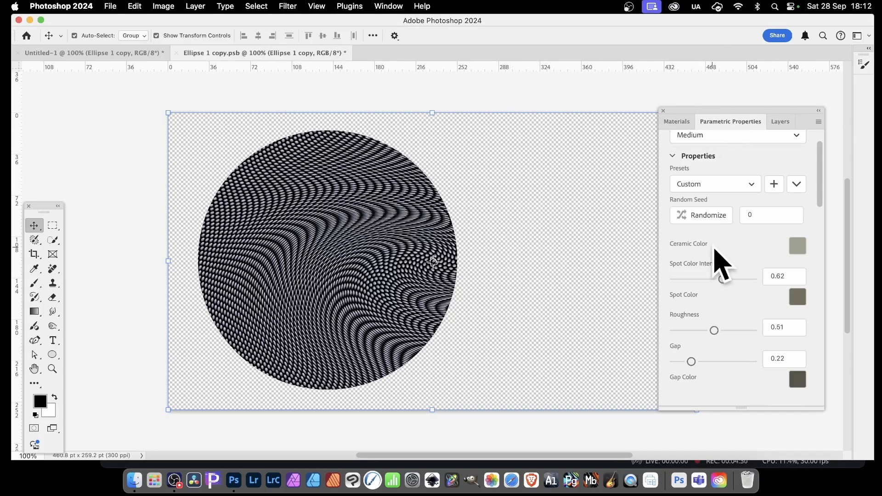
Step: Check the available materials and the layer's smart filters, and close Ellipse 1 copy.psb with its changes saved
click(676, 121)
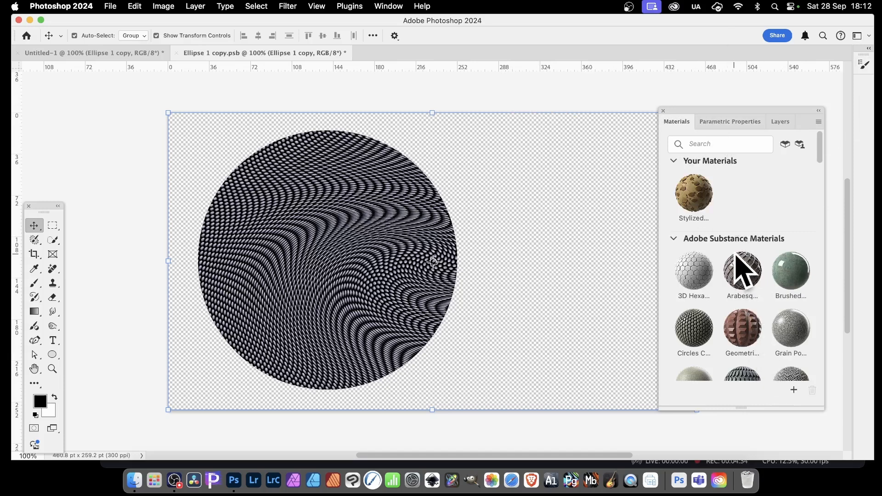
click(781, 122)
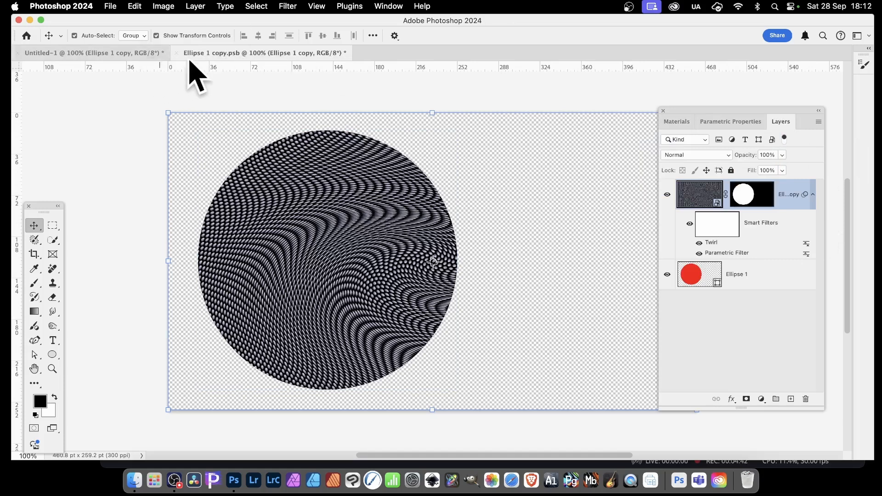
click(176, 54)
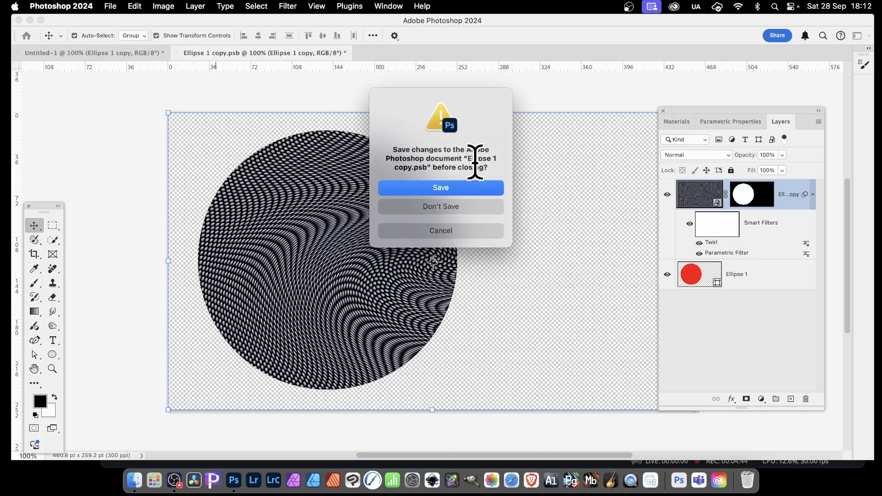
click(460, 189)
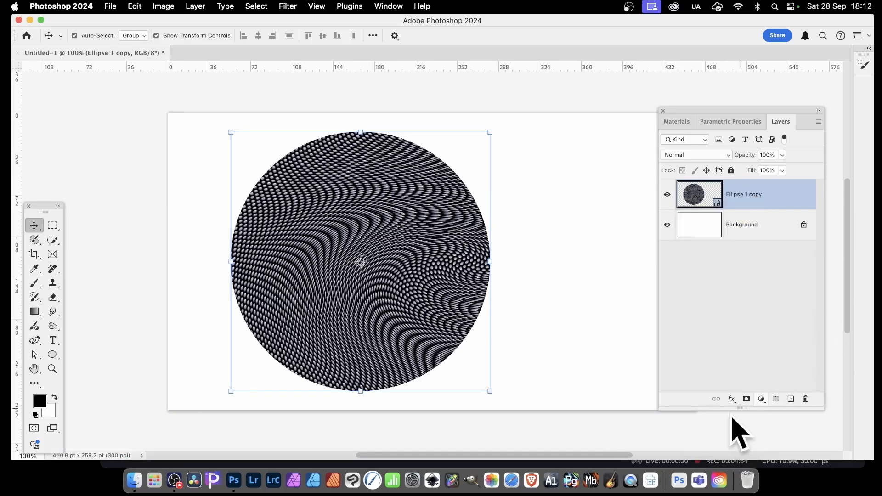
Step: Add a Drop Shadow and a Pillow Emboss style Bevel & Emboss effect to the Ellipse 1 copy layer
click(732, 399)
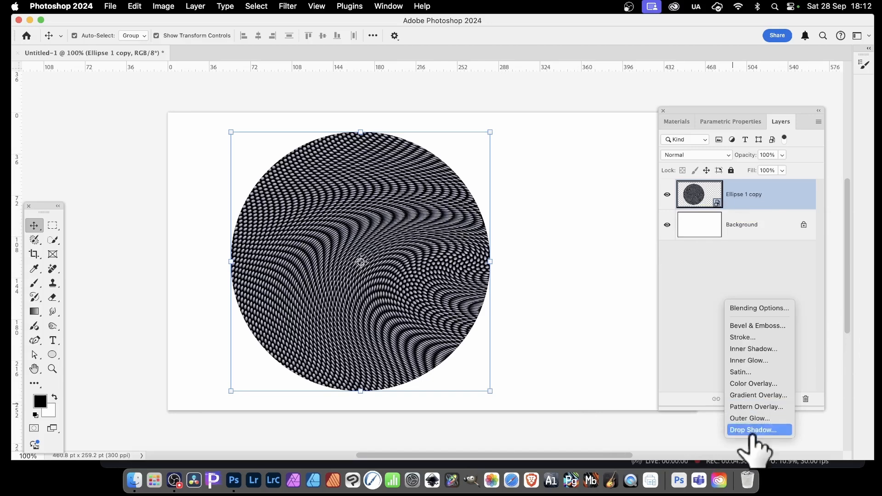
click(768, 431)
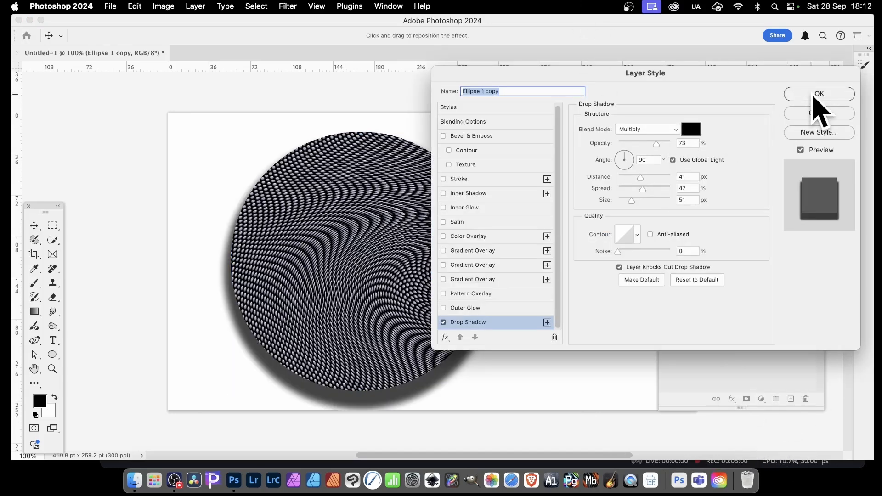
click(464, 136)
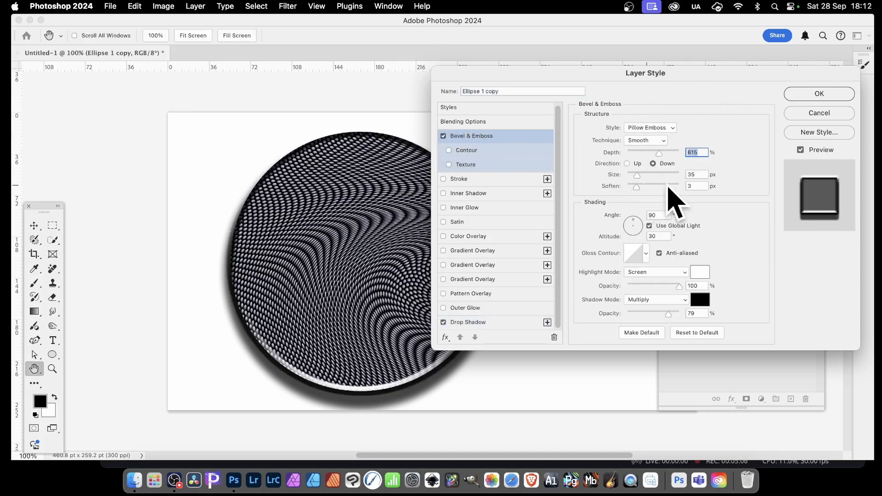
click(817, 94)
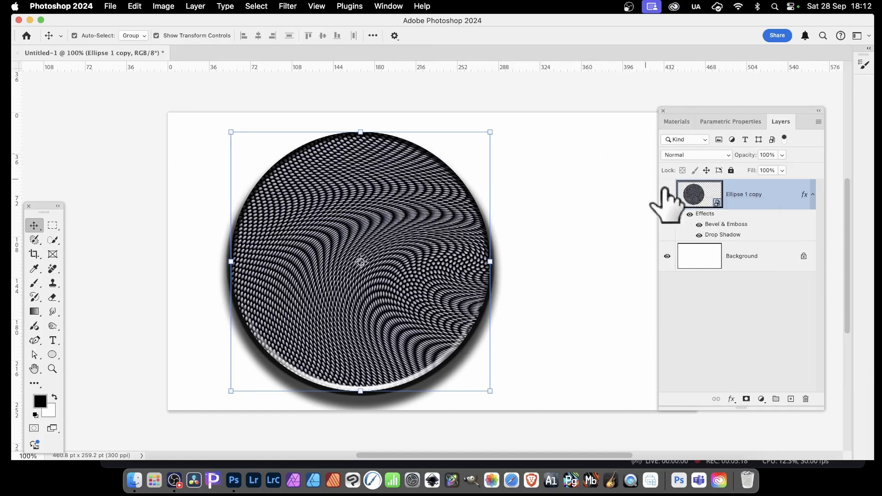
Step: Try filling the canvas with overlapping duplicates of the styled circle
drag(407, 230, 549, 170)
drag(488, 189, 445, 358)
drag(501, 349, 364, 167)
drag(299, 187, 632, 210)
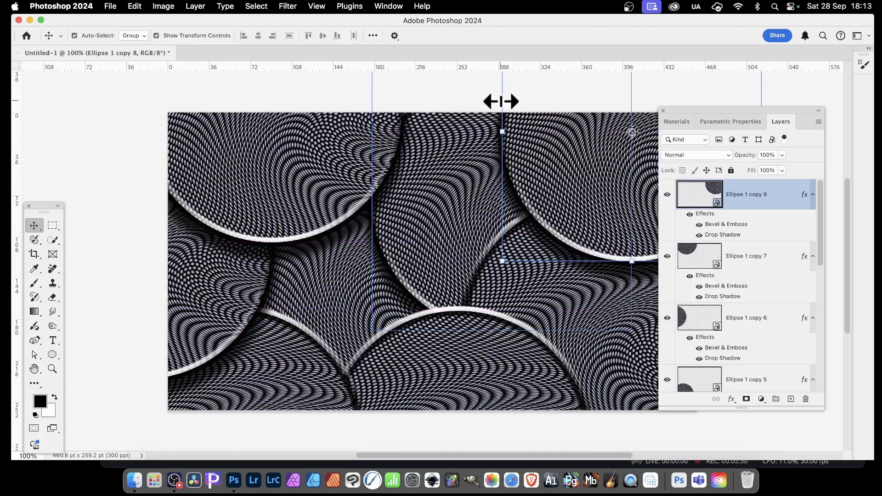
Step: Undo all the circle duplicates, back to the single styled circle
key(super+z)
key(super+z)
key(super+z)
key(super+z)
key(super+z)
key(super+z)
key(super+z)
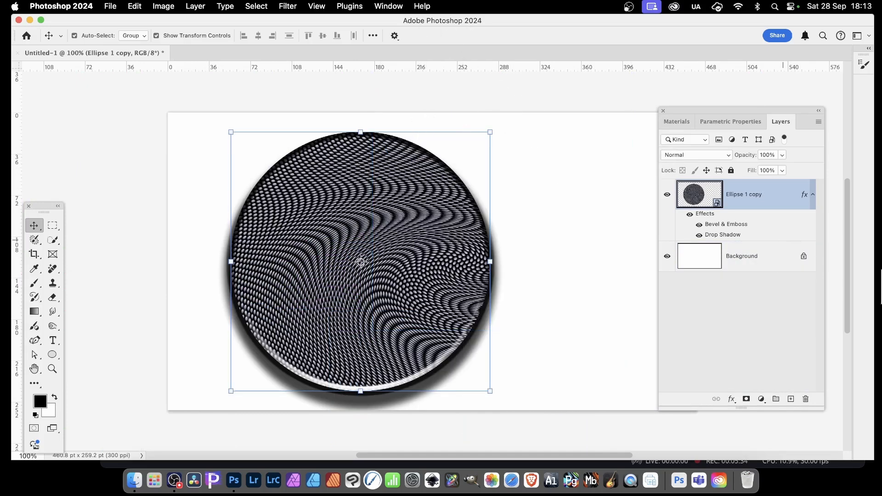
Step: Hide the Background layer and move the Ellipse 1 copy circle slightly up so its shadow fits on the canvas
click(699, 254)
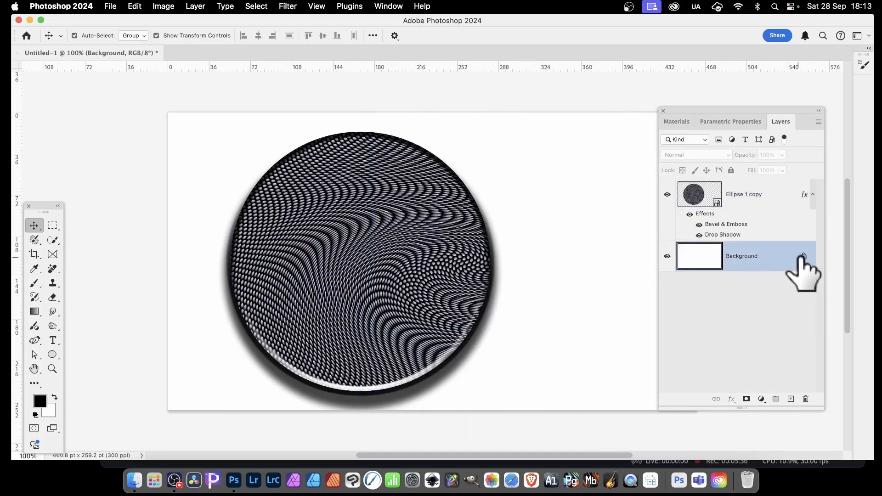
click(667, 256)
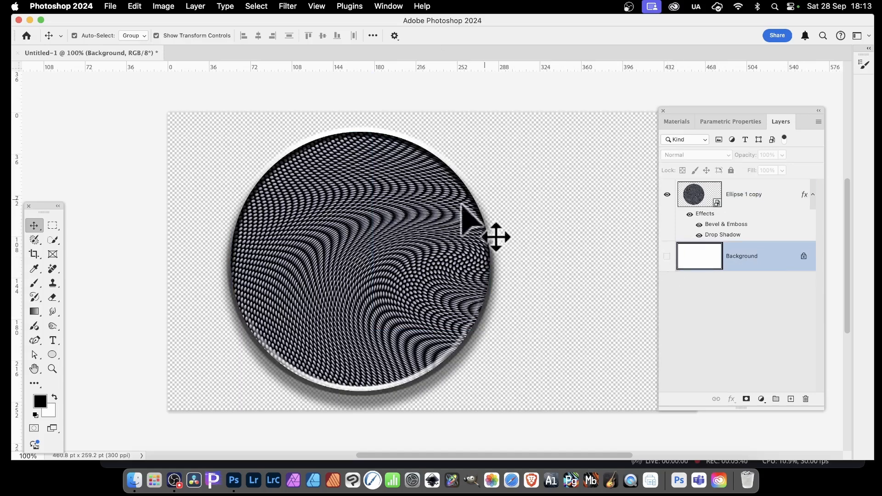
click(359, 205)
click(710, 197)
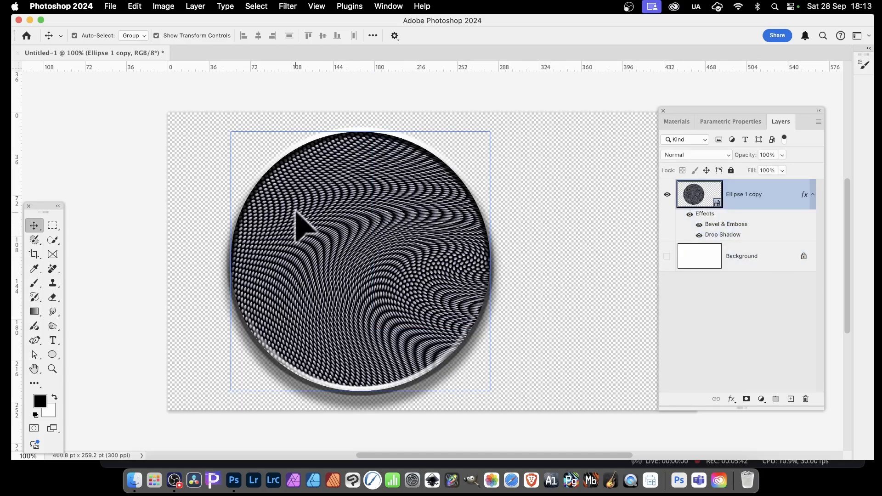
drag(299, 212, 298, 208)
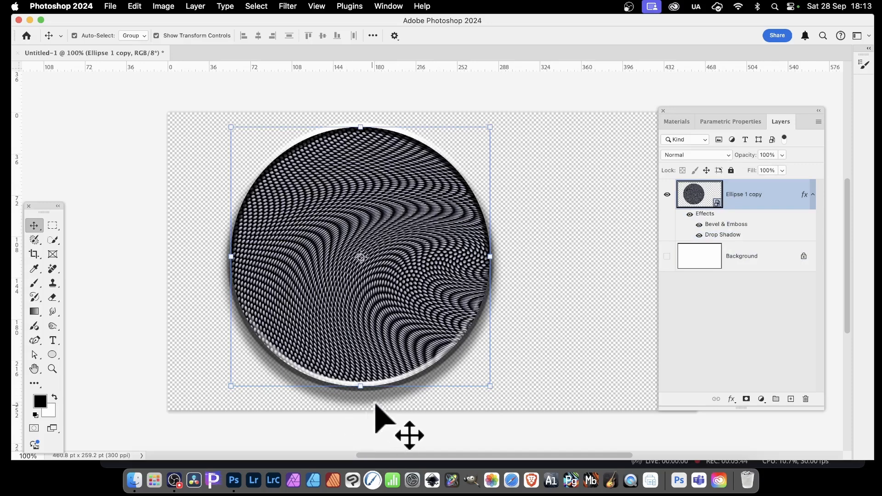
Step: Define a pattern from a rectangular marquee selection enclosing the whole circle and its shadow, keeping the suggested name
click(56, 226)
right_click(56, 224)
click(102, 224)
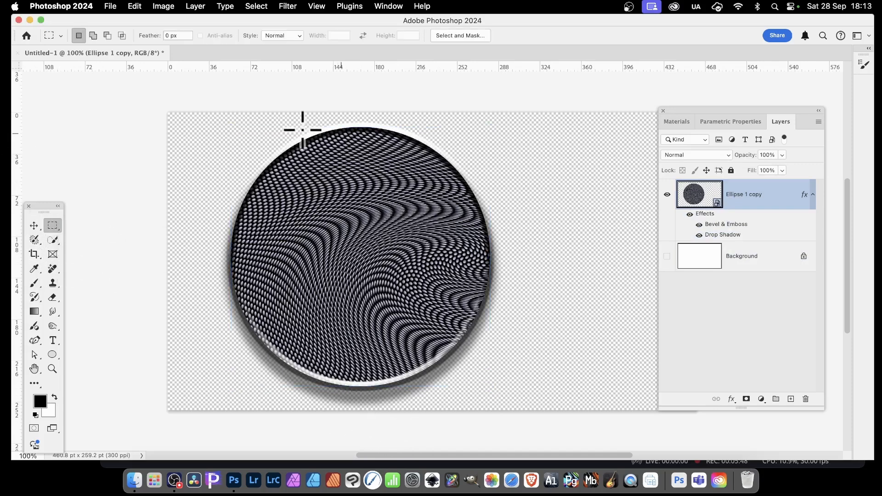
drag(215, 108, 512, 419)
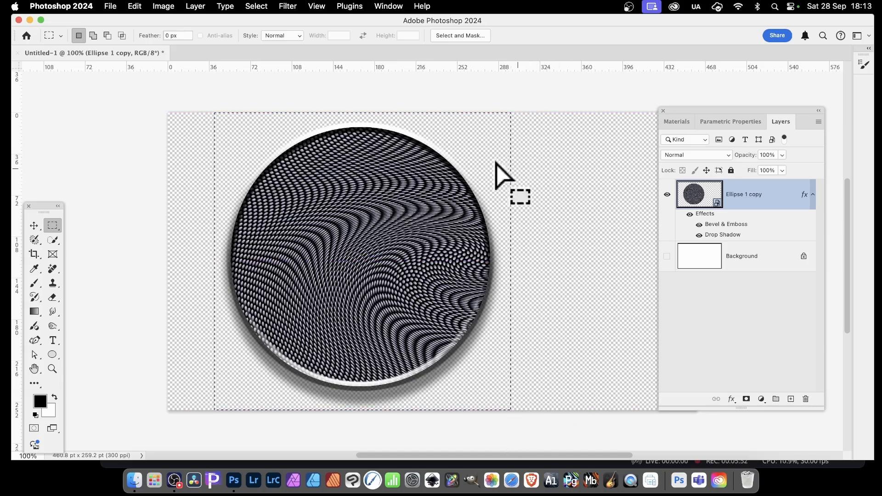
click(134, 6)
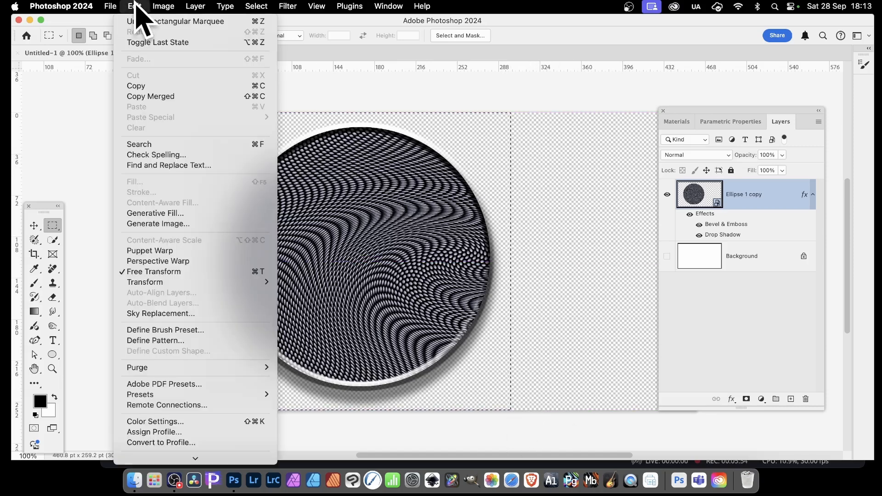
click(173, 341)
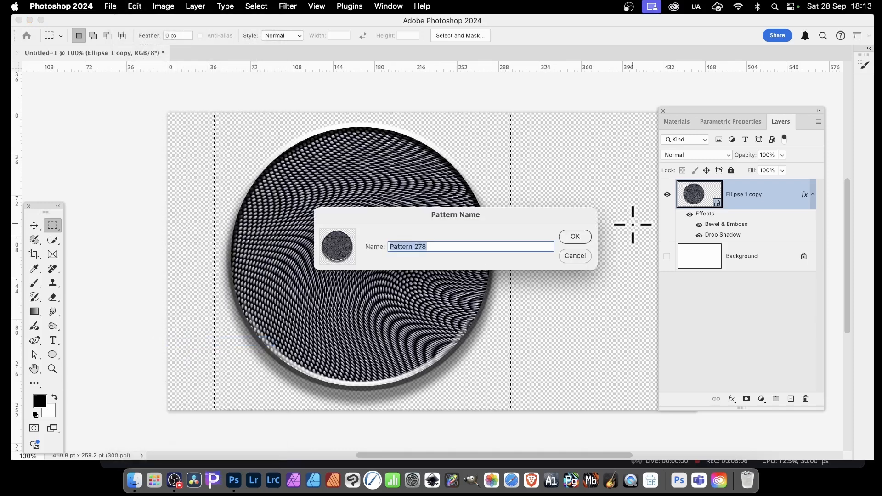
click(575, 236)
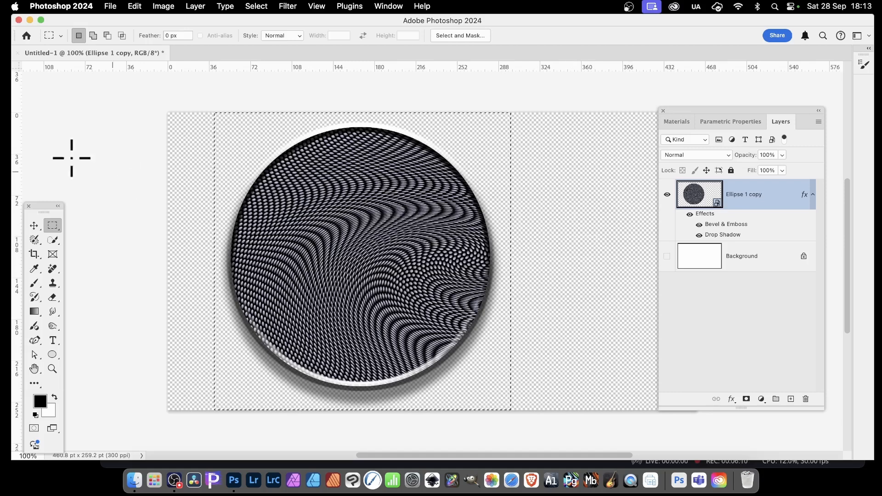
Step: Define a second pattern from a small rectangular selection inside the circle's texture, keeping the suggested name, and deselect
drag(307, 199, 404, 303)
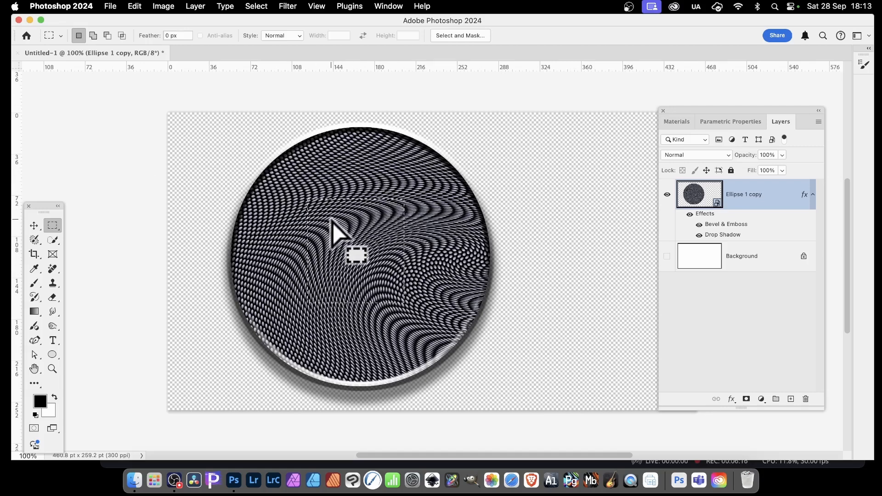
click(141, 6)
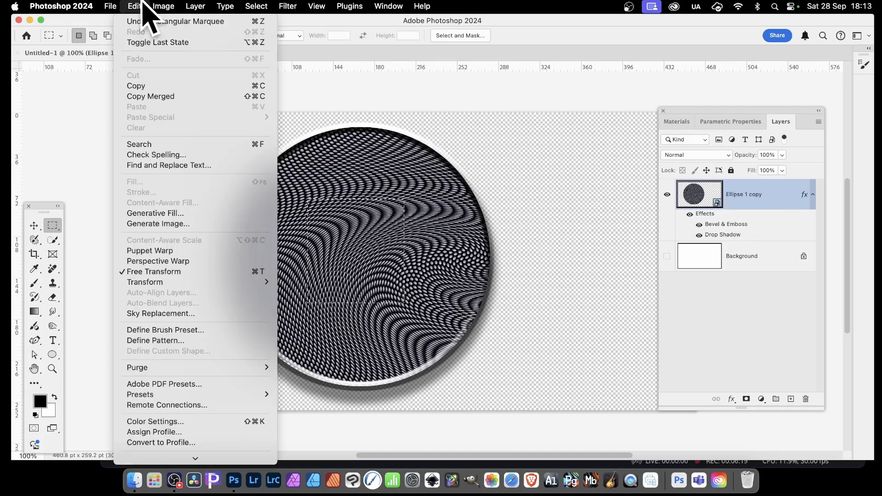
click(176, 342)
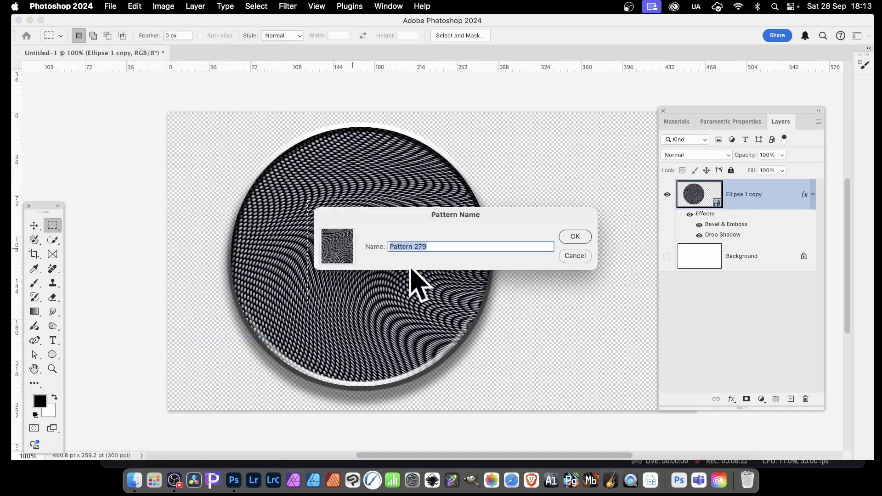
click(574, 236)
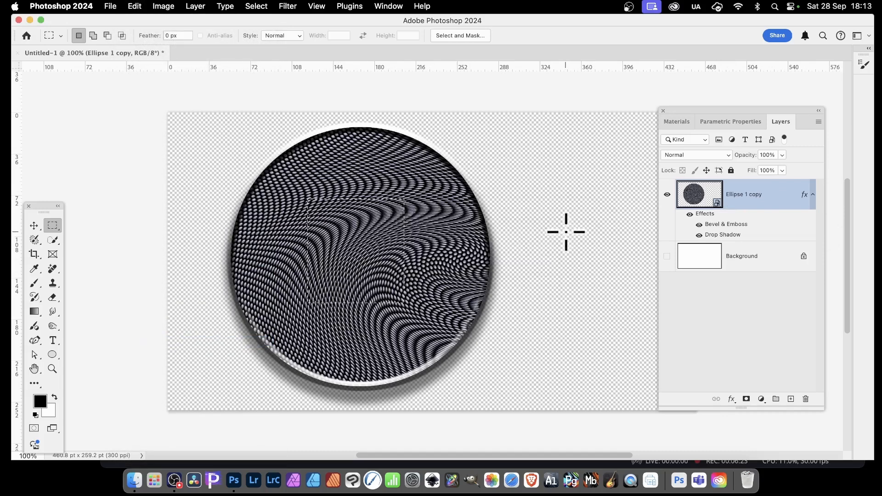
click(257, 6)
click(258, 32)
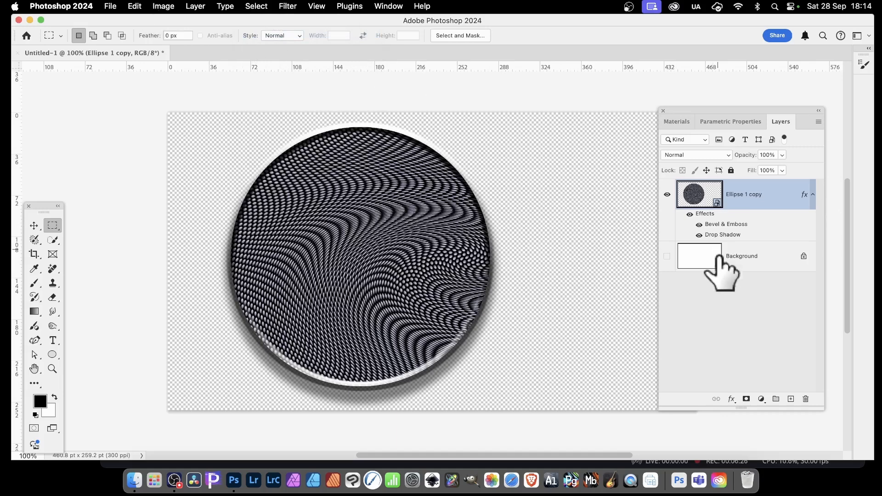
Step: Show the Background layer, hide the Ellipse 1 copy layer, and make Background the active layer
click(666, 256)
click(666, 195)
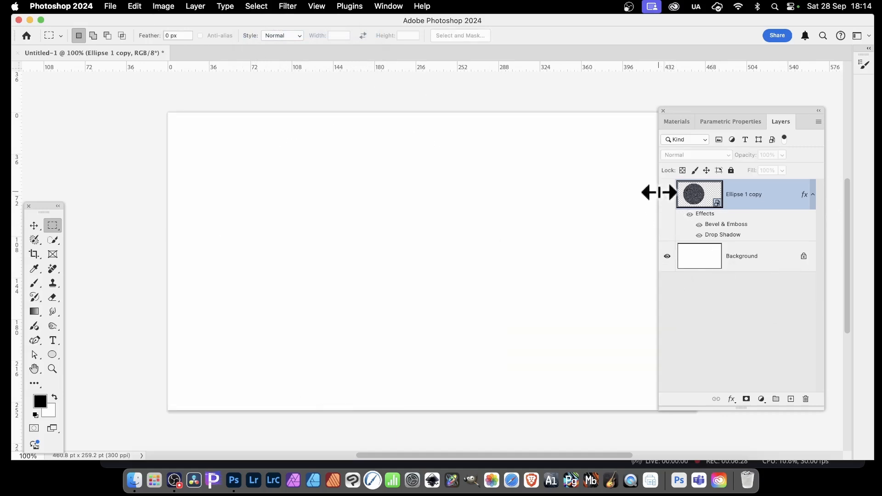
click(136, 5)
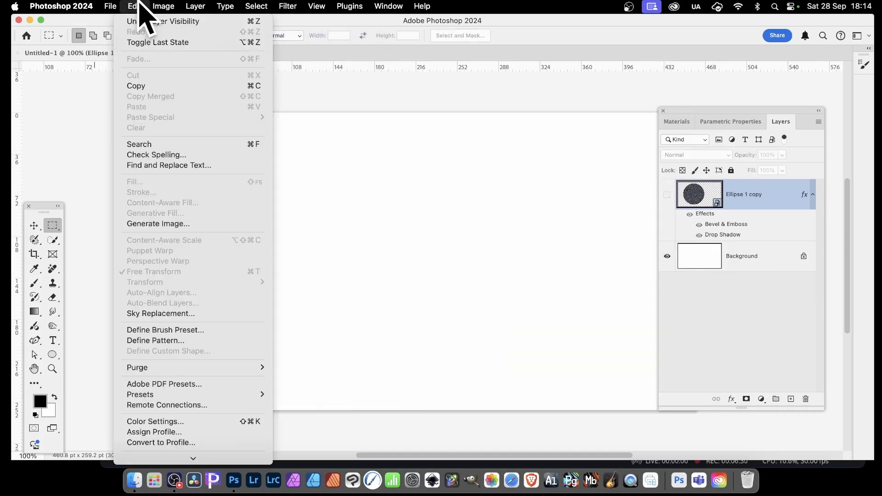
click(724, 282)
click(703, 264)
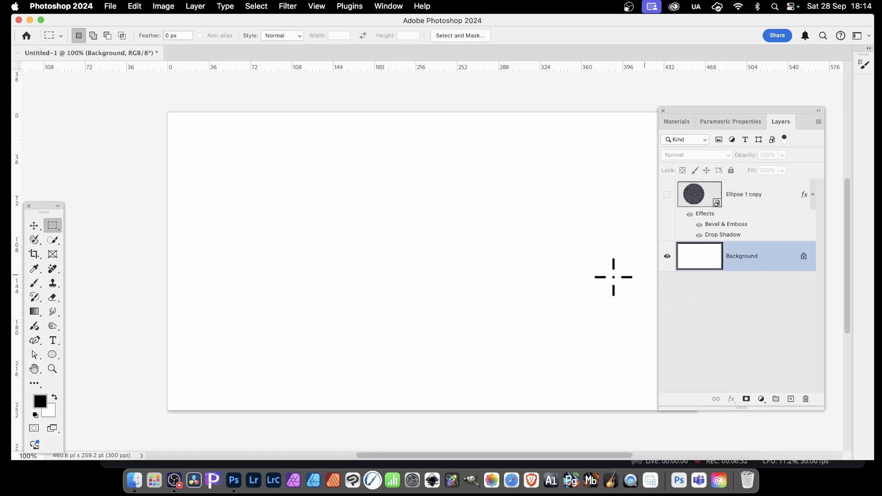
Step: Try filling the Background layer with the newly defined whole-circle pattern without a script, and undo the fill
click(138, 6)
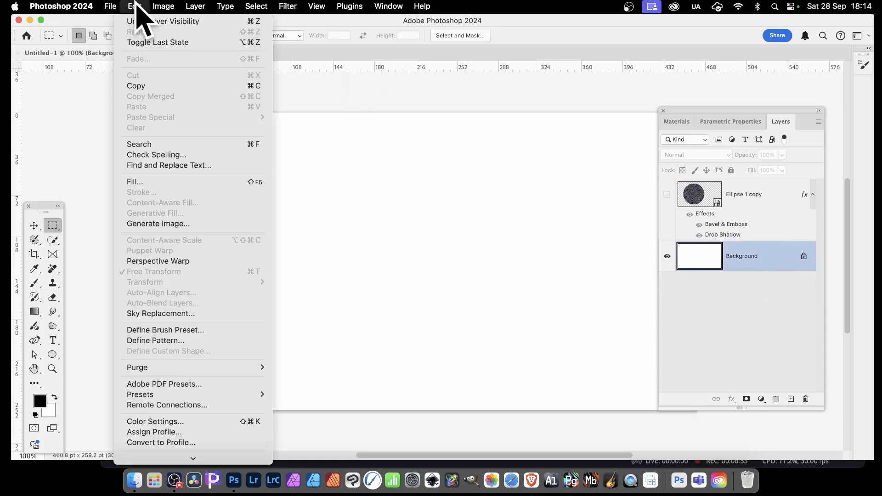
click(142, 183)
click(243, 151)
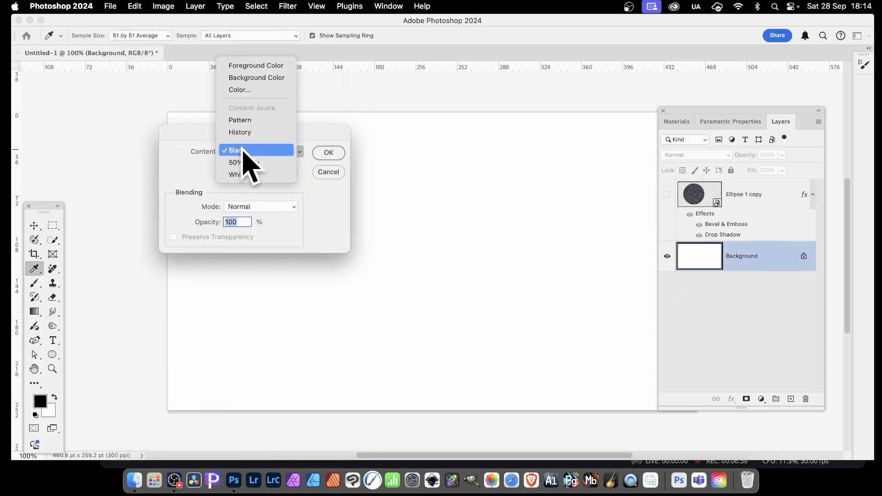
click(248, 120)
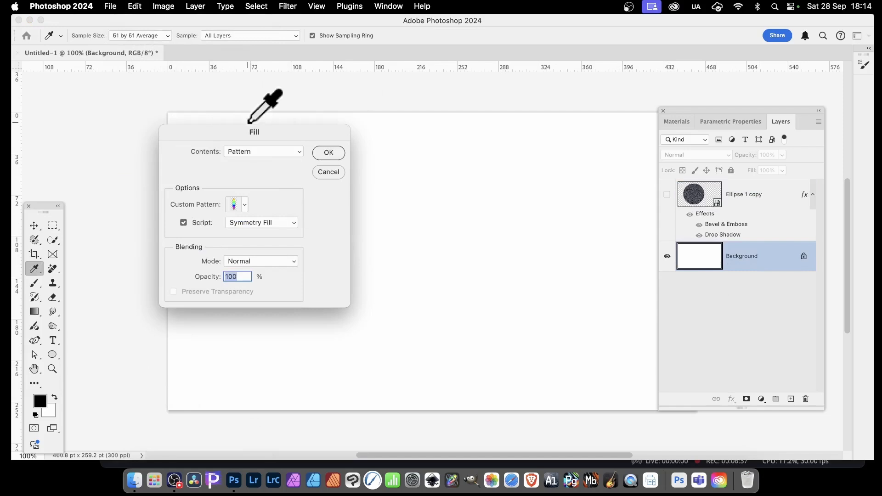
click(245, 204)
scroll(294, 266, down, 5)
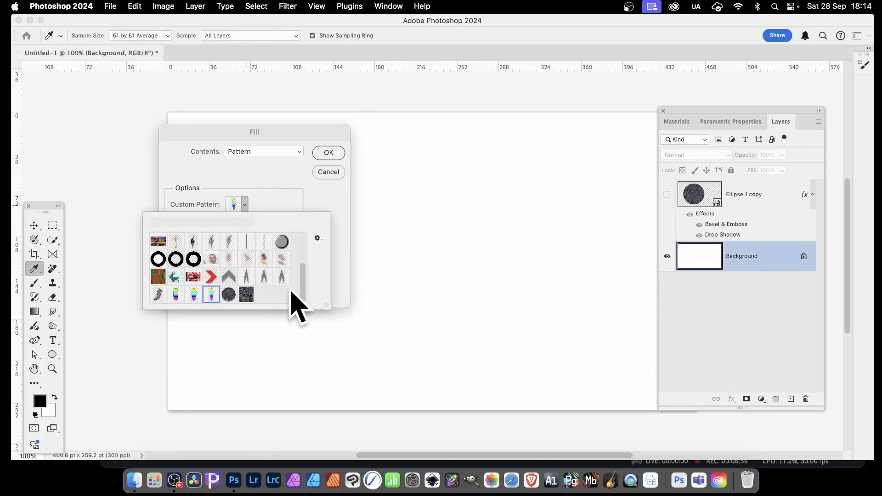
click(228, 294)
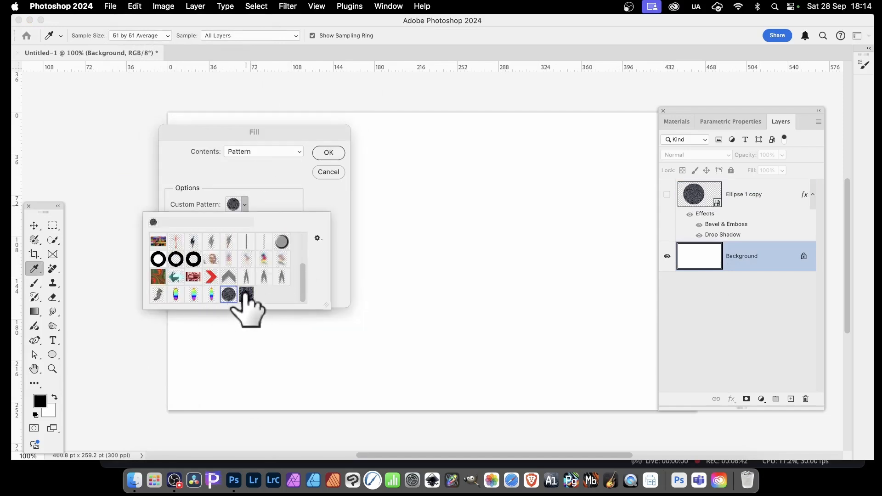
click(348, 283)
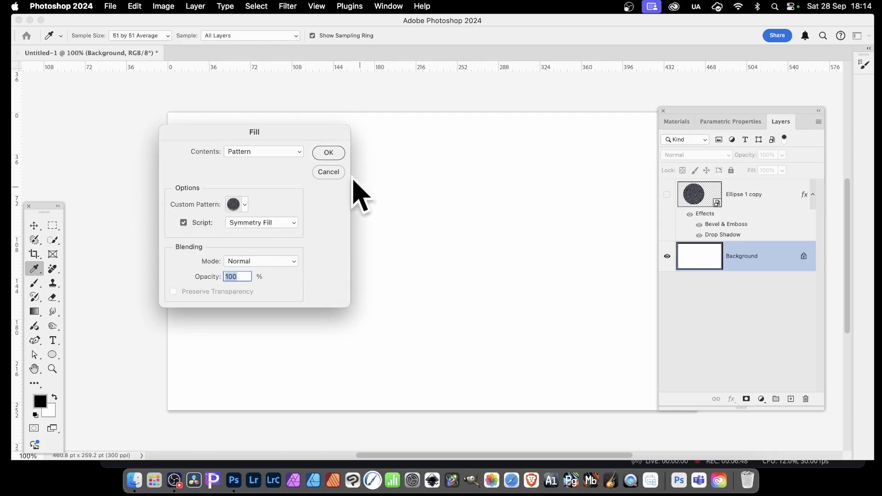
click(329, 153)
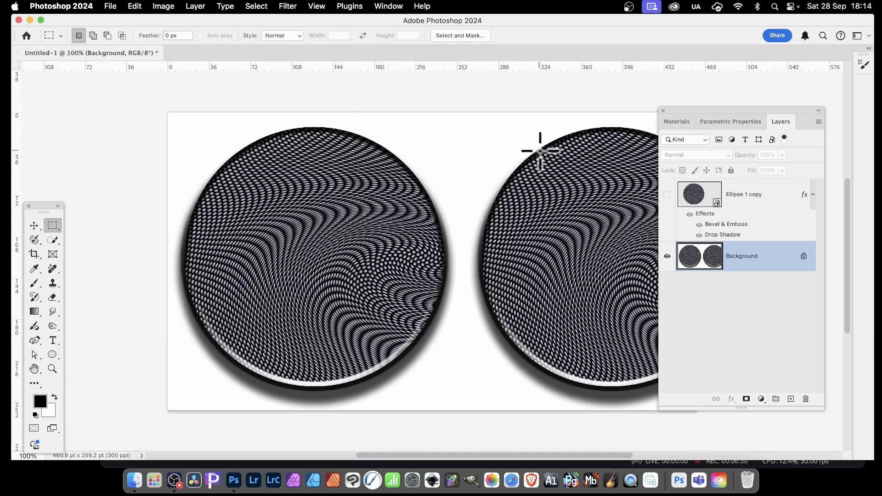
key(super+z)
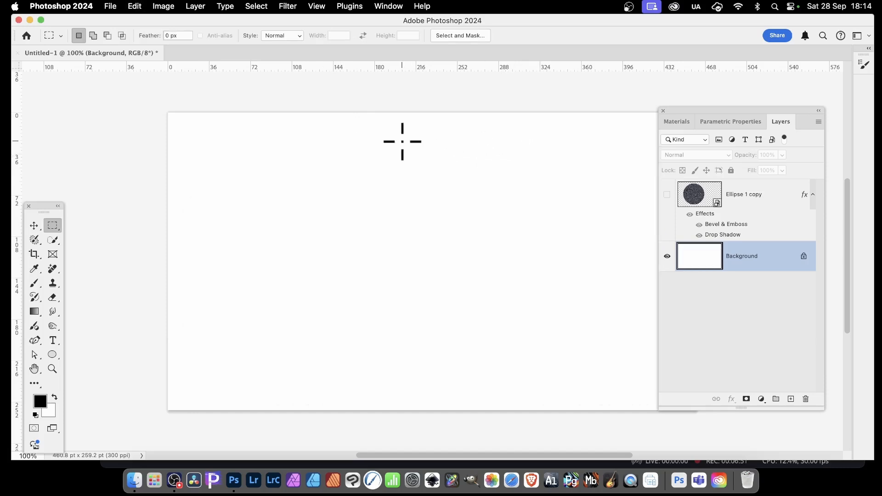
Step: Start a pattern Fill of the Background layer using the whole-circle pattern with the Symmetry Fill script enabled
click(135, 6)
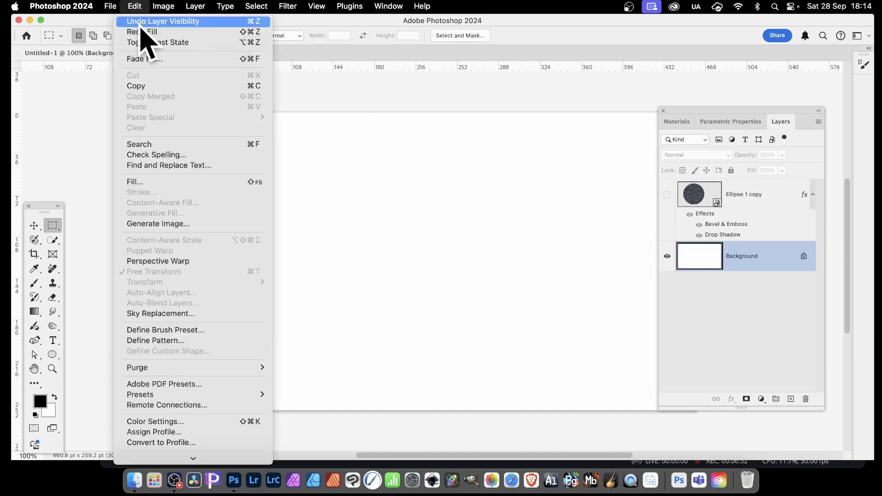
click(162, 183)
click(183, 222)
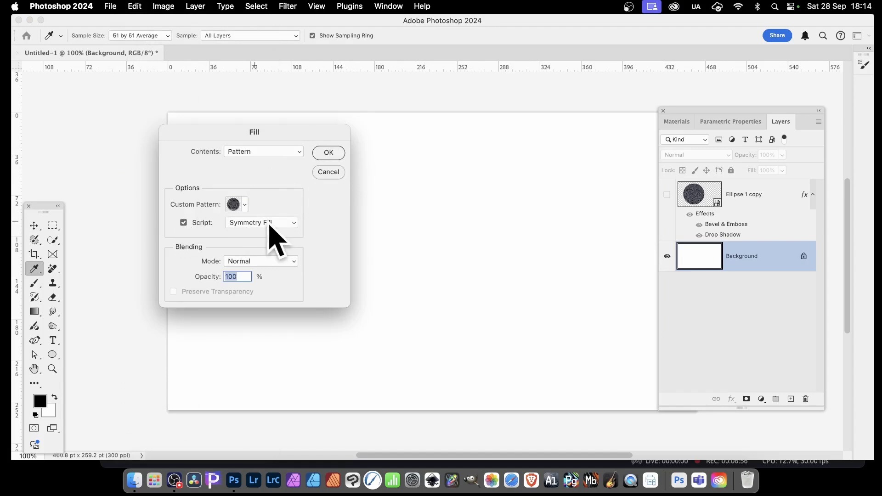
click(271, 223)
click(267, 220)
click(328, 154)
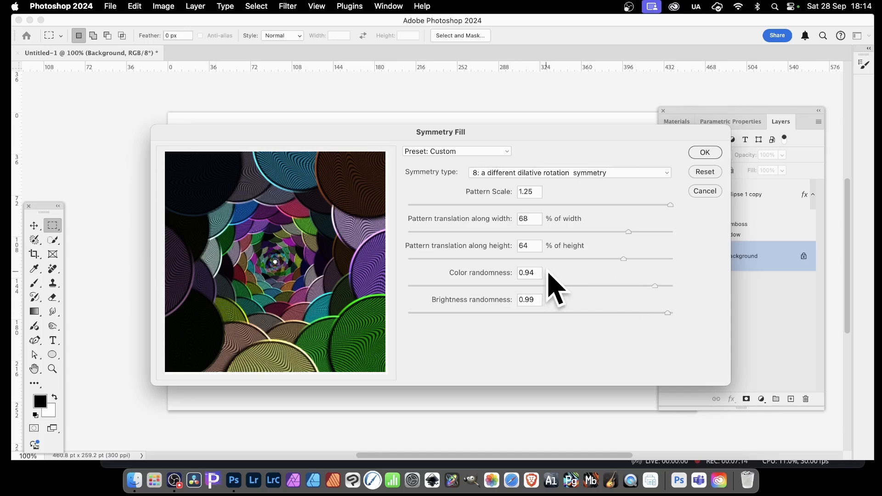
Step: Set the symmetry type to "7: dilative rotation symmetry" and apply the Symmetry Fill to the Background layer
double_click(524, 218)
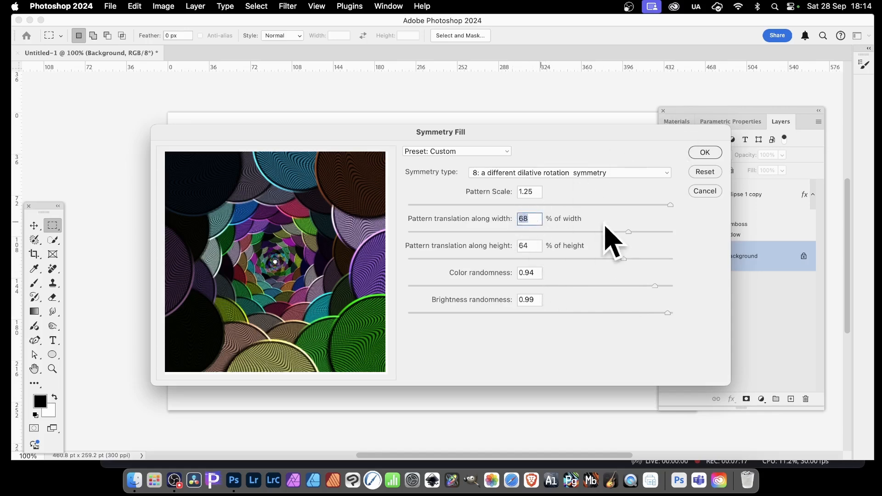
click(533, 176)
click(528, 235)
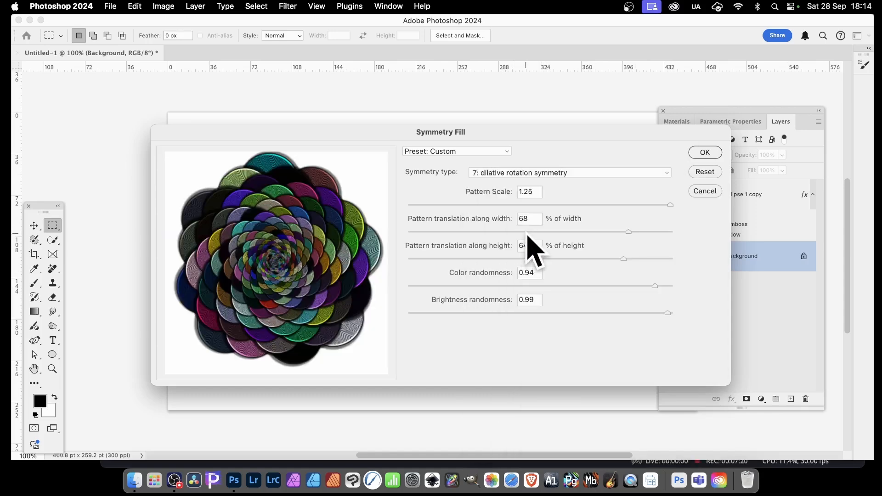
click(705, 153)
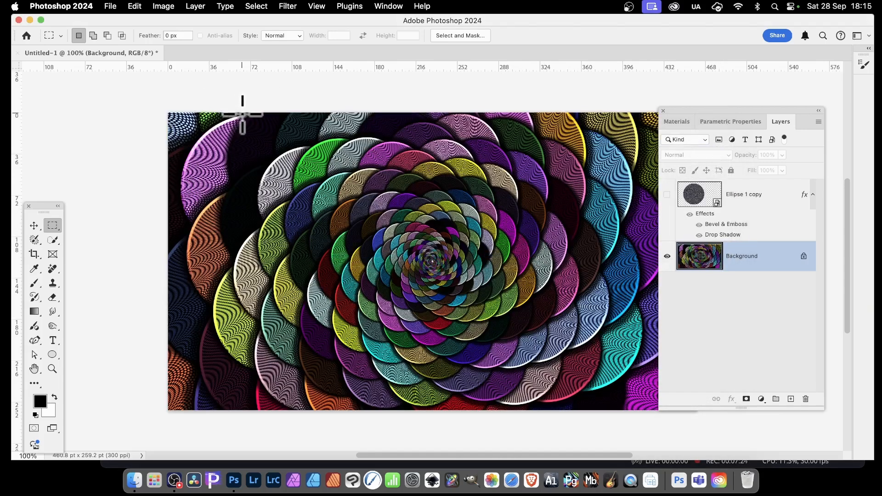